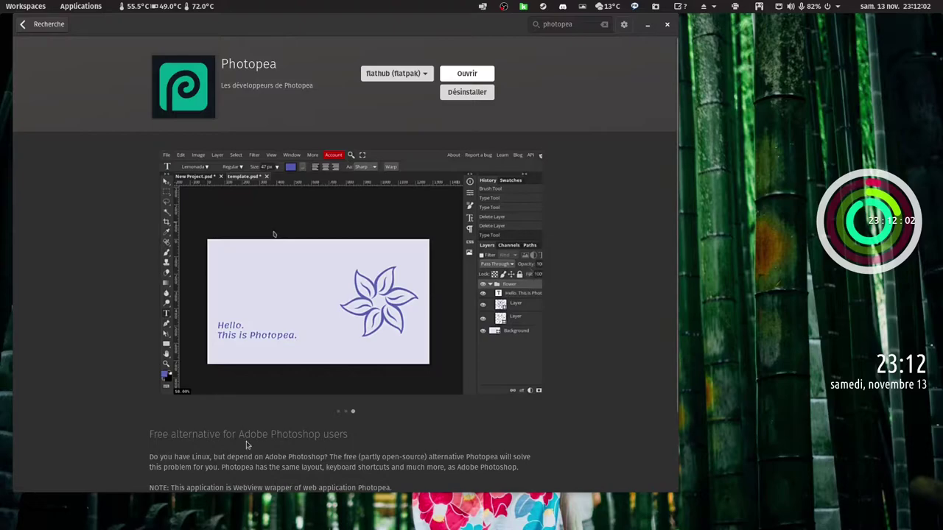
# Step: Copy Photopea's description paragraph and NOTE text from its store page with Copier
pyautogui.scroll(-3, 248, 445)
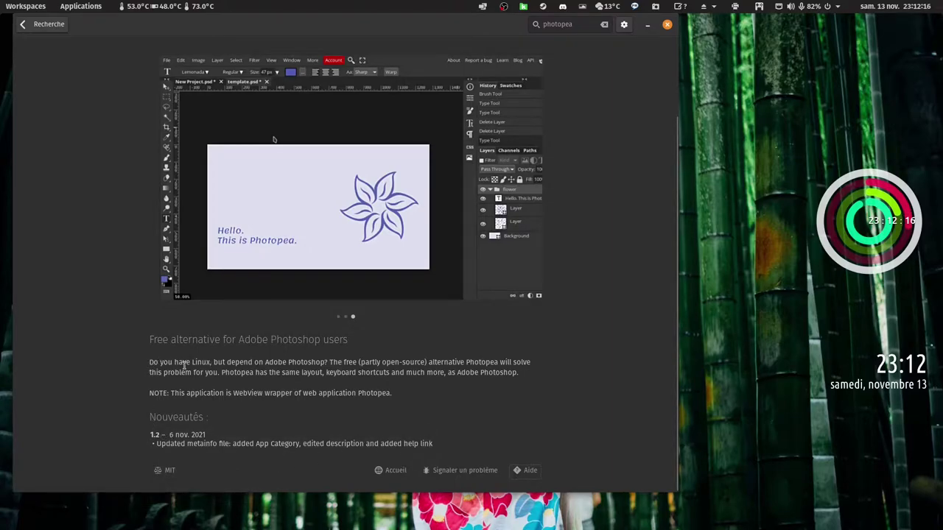
pyautogui.moveTo(148, 362); pyautogui.dragTo(413, 434)
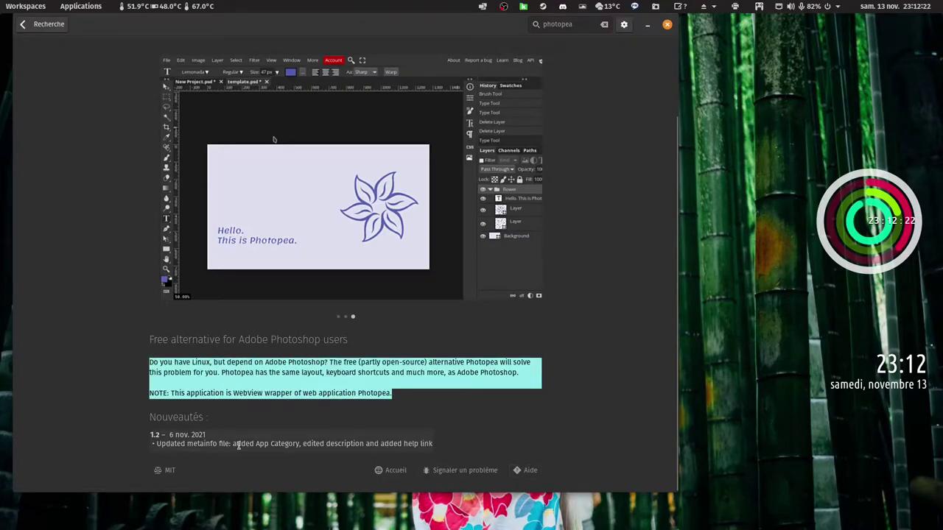
pyautogui.rightClick(314, 397)
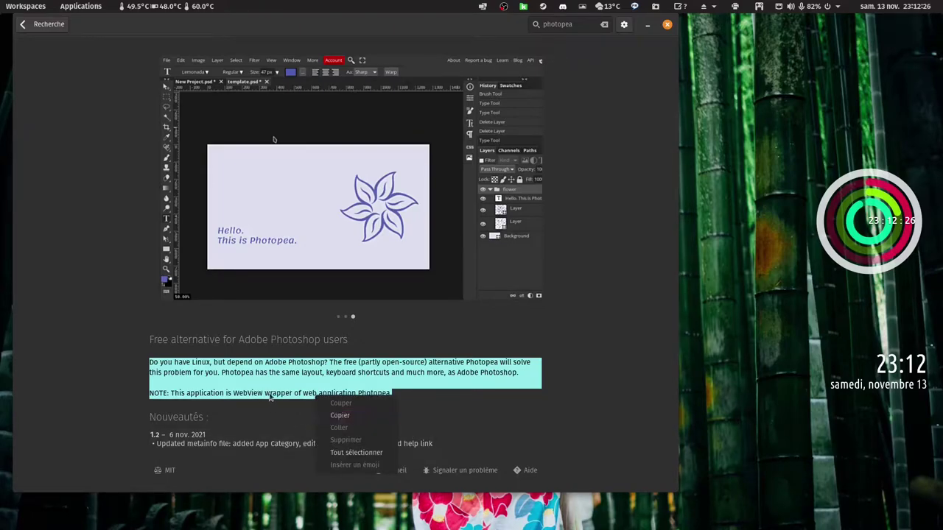
pyautogui.click(335, 416)
pyautogui.click(407, 381)
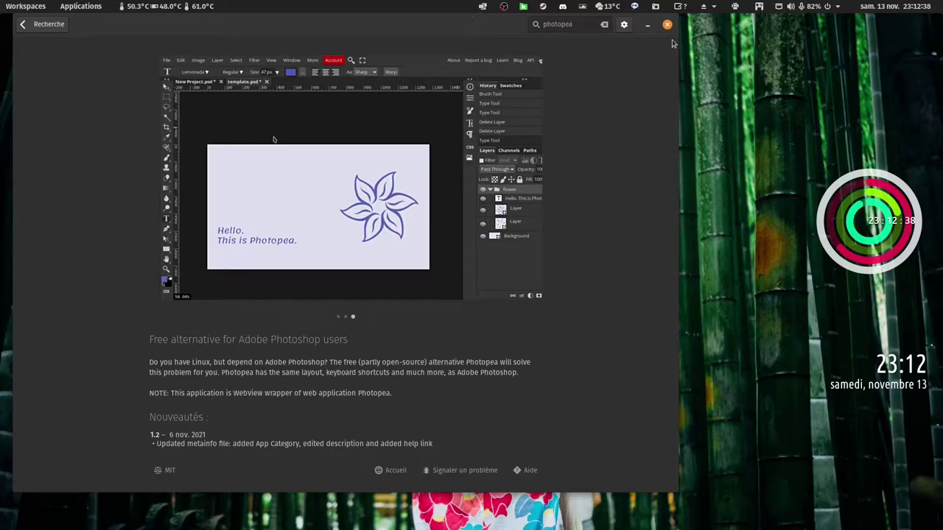
pyautogui.scroll(3, 293, 83)
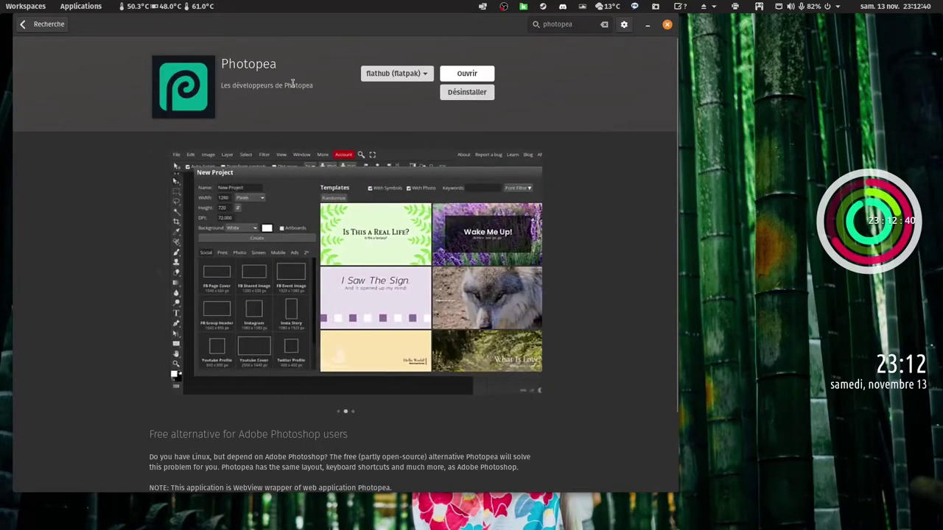
# Step: Launch Photopea with Ouvrir and move its new window into view
pyautogui.click(478, 78)
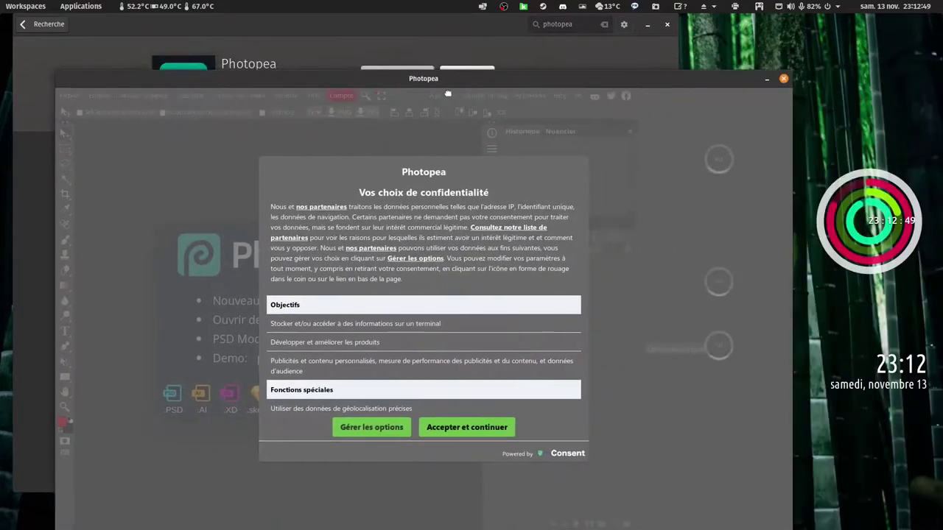
pyautogui.moveTo(486, 56)
pyautogui.mouseDown()
pyautogui.moveTo(411, 55)
pyautogui.moveTo(455, 44)
pyautogui.mouseUp()
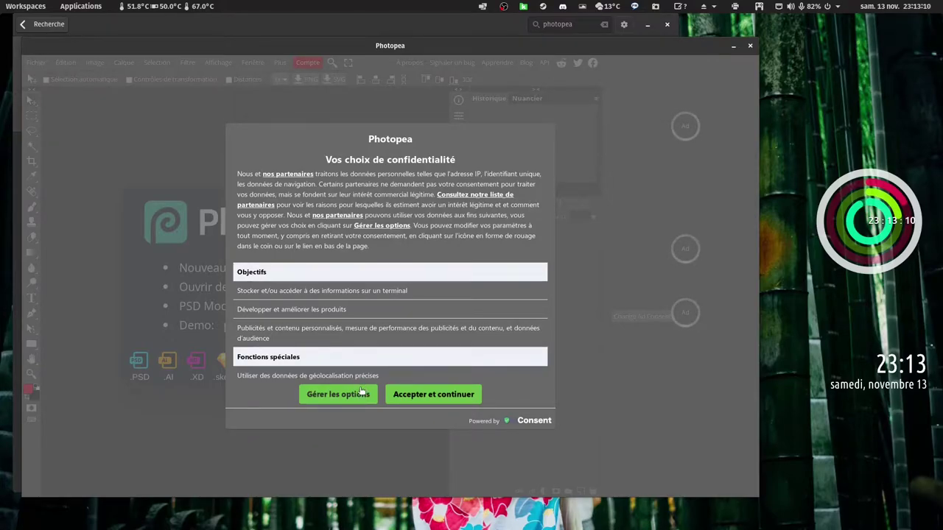
# Step: Accept the privacy choices with 'Accepter et continuer' and maximize the Photopea window
pyautogui.click(406, 395)
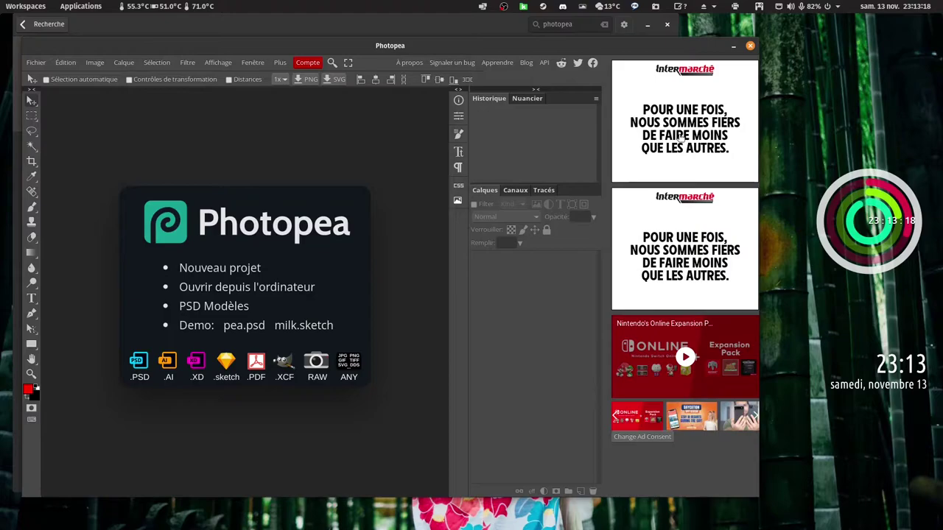
pyautogui.doubleClick(481, 45)
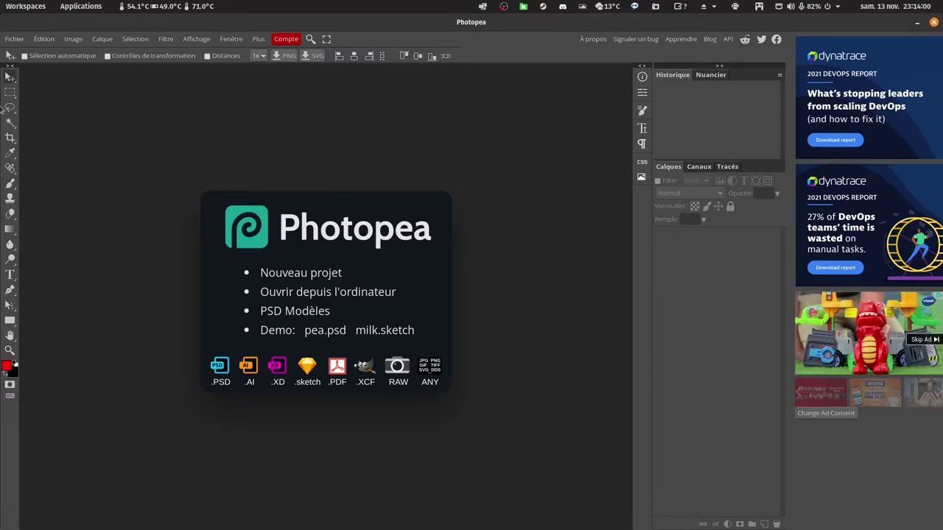
# Step: Cancel a Fichier > Ouvrir… file dialog, then open the Nouveau projet dialog
pyautogui.click(15, 40)
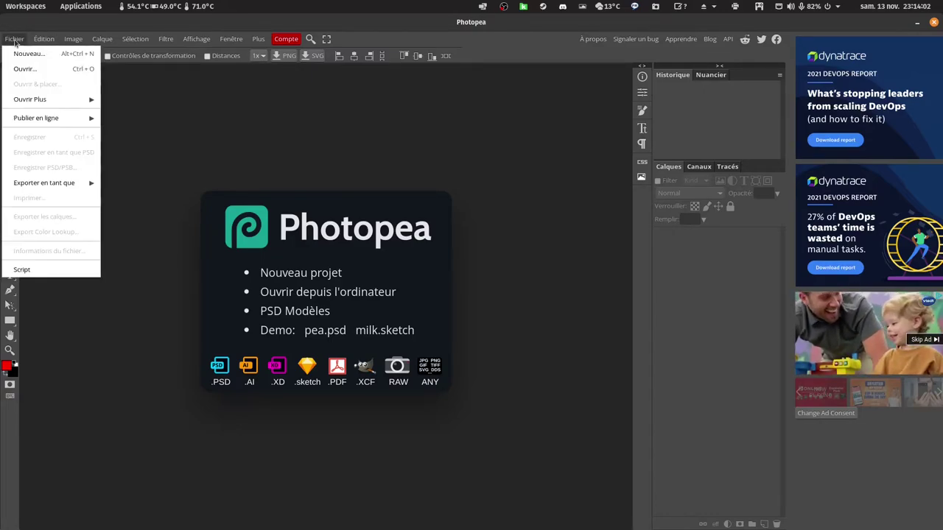
pyautogui.moveTo(29, 99)
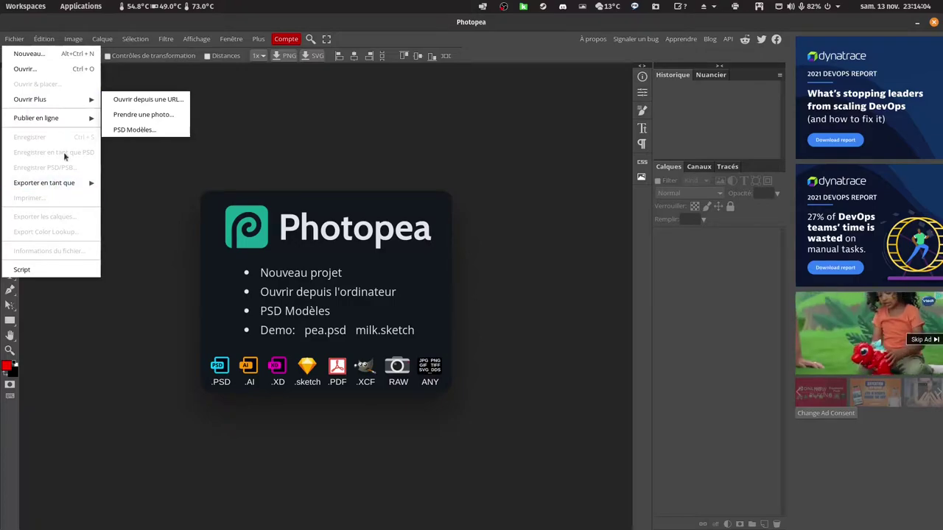
pyautogui.click(30, 69)
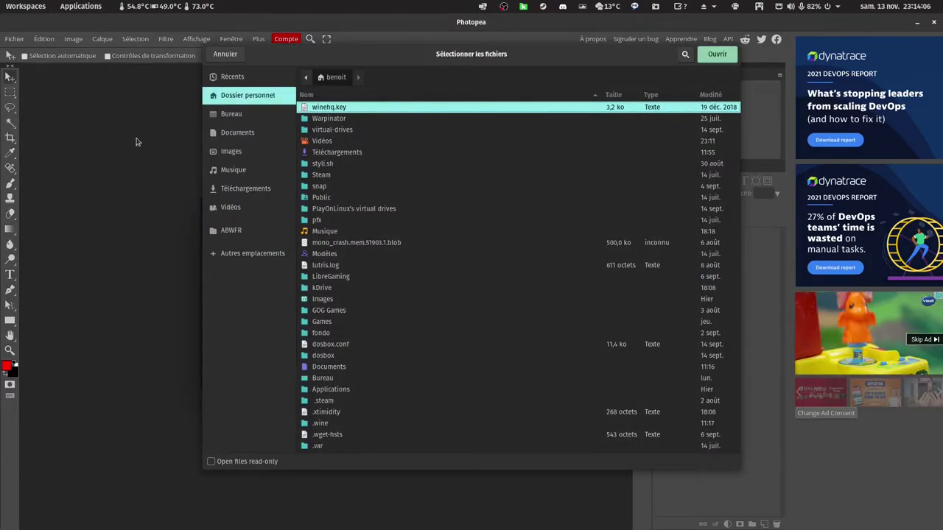
pyautogui.click(225, 54)
pyautogui.click(13, 38)
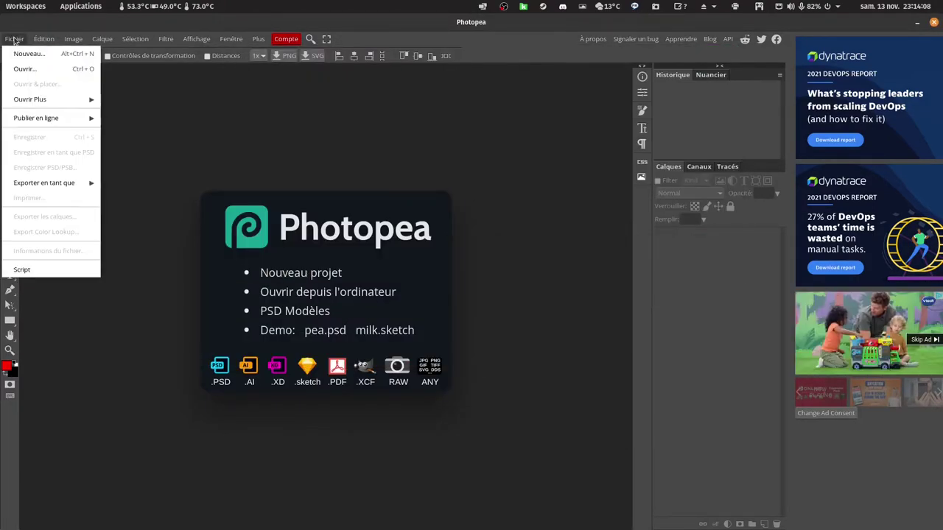
pyautogui.click(28, 55)
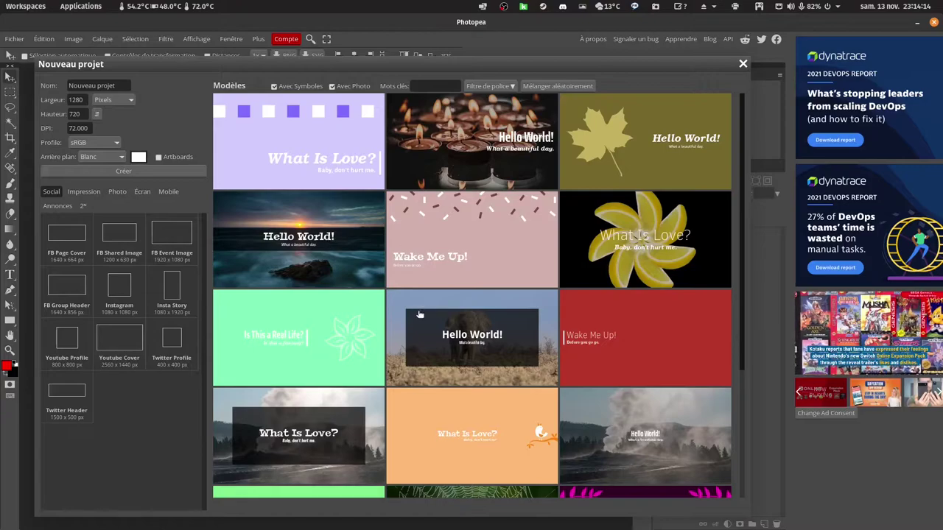
pyautogui.scroll(-2, 441, 357)
pyautogui.scroll(-1, 449, 341)
pyautogui.scroll(-1, 457, 339)
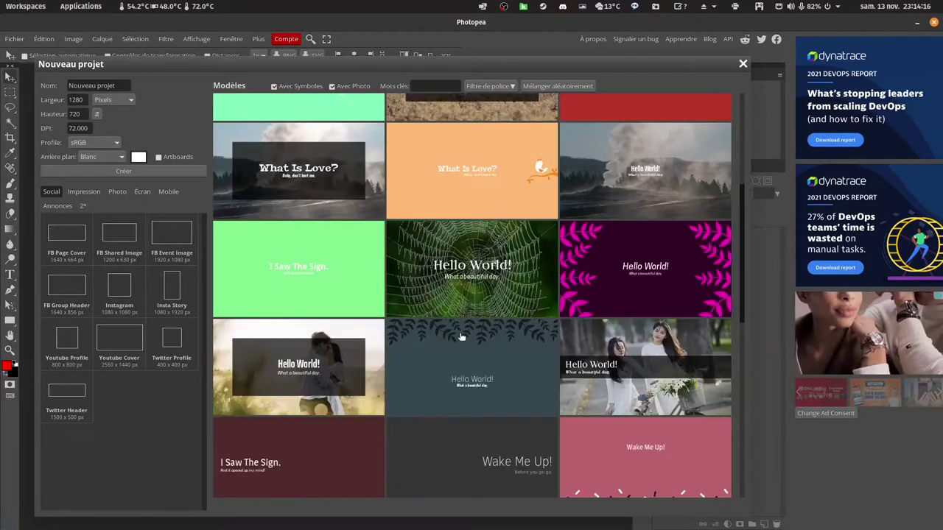
pyautogui.scroll(-1, 460, 337)
pyautogui.scroll(-2, 460, 337)
pyautogui.scroll(-1, 461, 336)
pyautogui.scroll(-2, 462, 335)
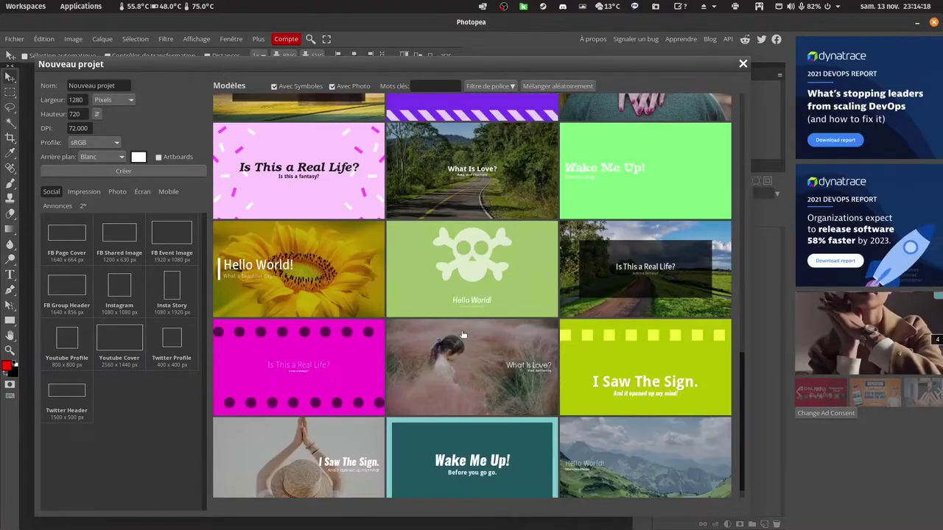
pyautogui.scroll(-1, 462, 335)
pyautogui.scroll(-2, 463, 335)
pyautogui.scroll(-2, 467, 328)
pyautogui.scroll(-1, 466, 332)
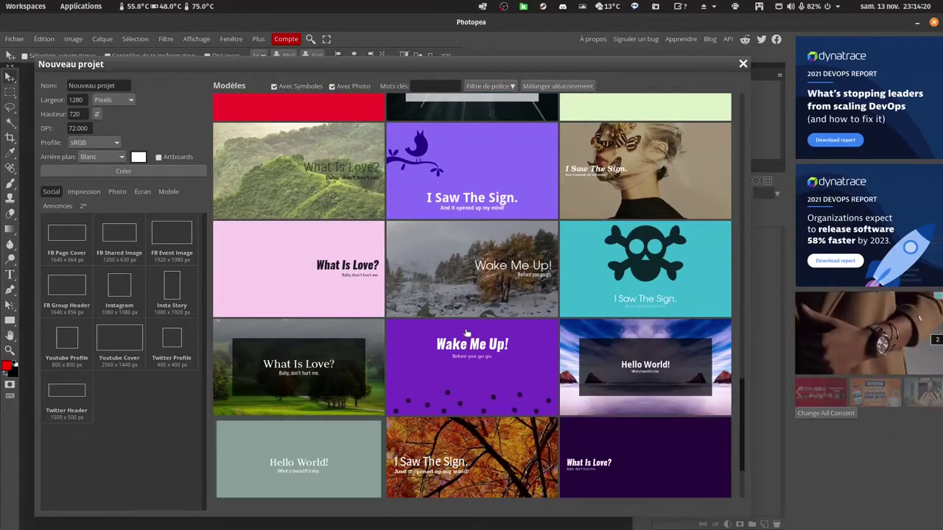
pyautogui.scroll(-1, 532, 333)
pyautogui.scroll(-2, 534, 328)
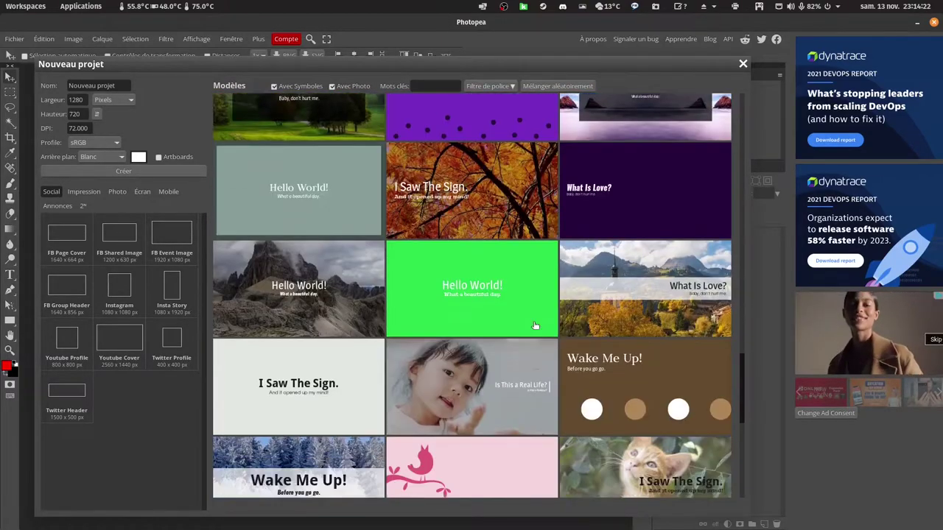
pyautogui.scroll(-2, 535, 321)
pyautogui.scroll(-2, 539, 313)
pyautogui.scroll(-1, 541, 303)
pyautogui.scroll(-2, 538, 298)
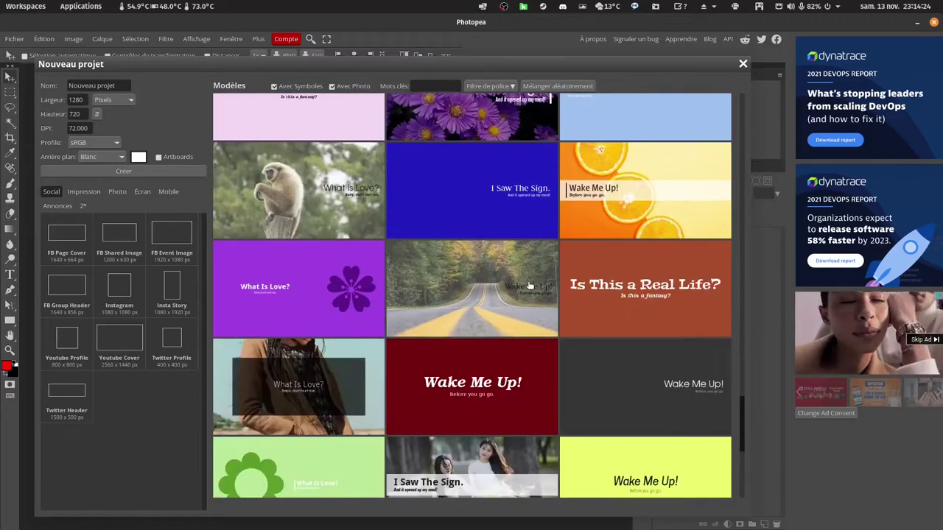
pyautogui.scroll(-2, 534, 292)
pyautogui.scroll(-1, 529, 285)
pyautogui.scroll(-2, 529, 283)
pyautogui.scroll(-2, 530, 282)
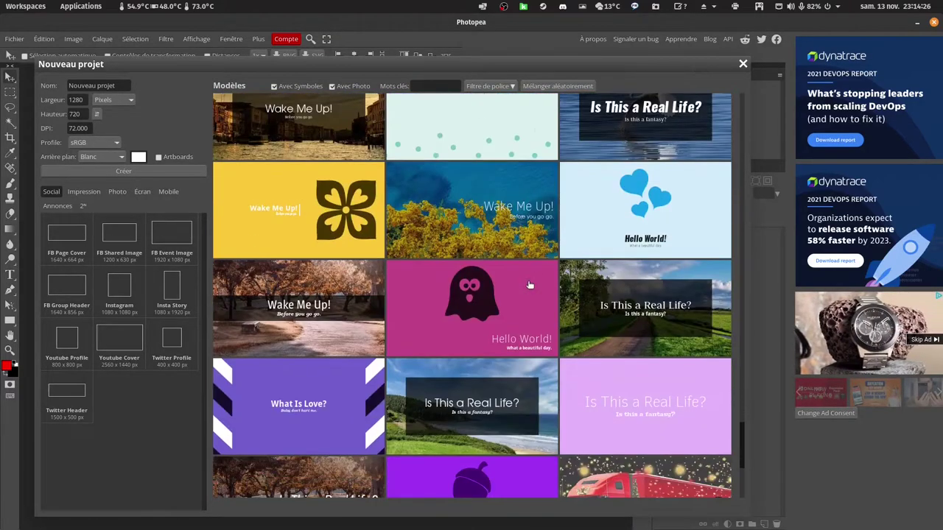
pyautogui.scroll(-2, 530, 278)
pyautogui.scroll(-1, 532, 288)
pyautogui.scroll(-2, 531, 283)
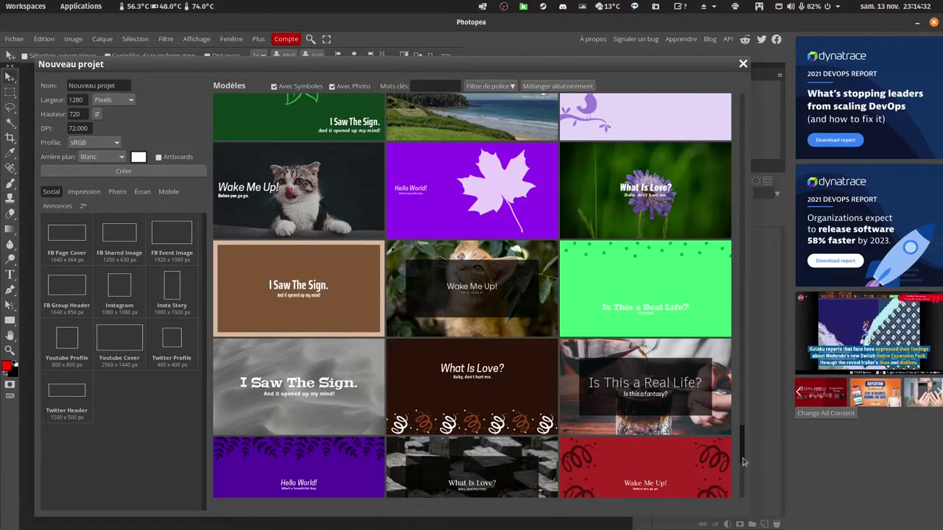
pyautogui.scroll(-3, 648, 435)
pyautogui.scroll(-2, 569, 406)
pyautogui.scroll(-3, 559, 390)
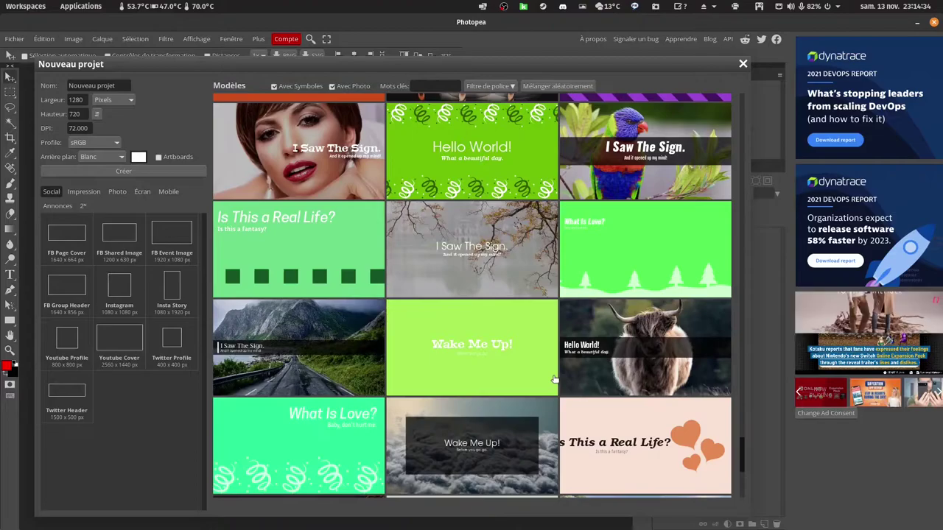
pyautogui.scroll(-2, 554, 379)
pyautogui.scroll(-1, 558, 372)
pyautogui.scroll(-1, 561, 368)
pyautogui.scroll(-3, 565, 360)
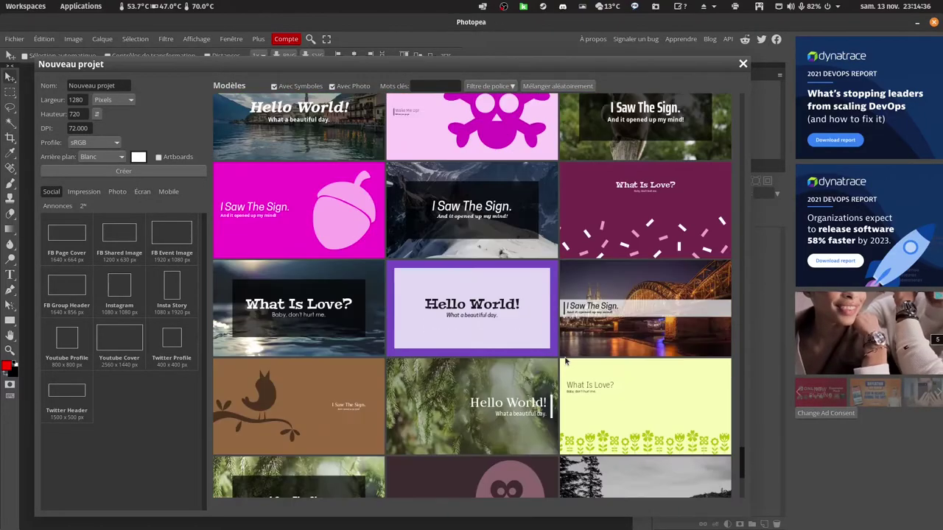
pyautogui.scroll(-3, 565, 358)
pyautogui.scroll(-2, 565, 357)
pyautogui.scroll(-2, 566, 355)
pyautogui.scroll(-2, 559, 357)
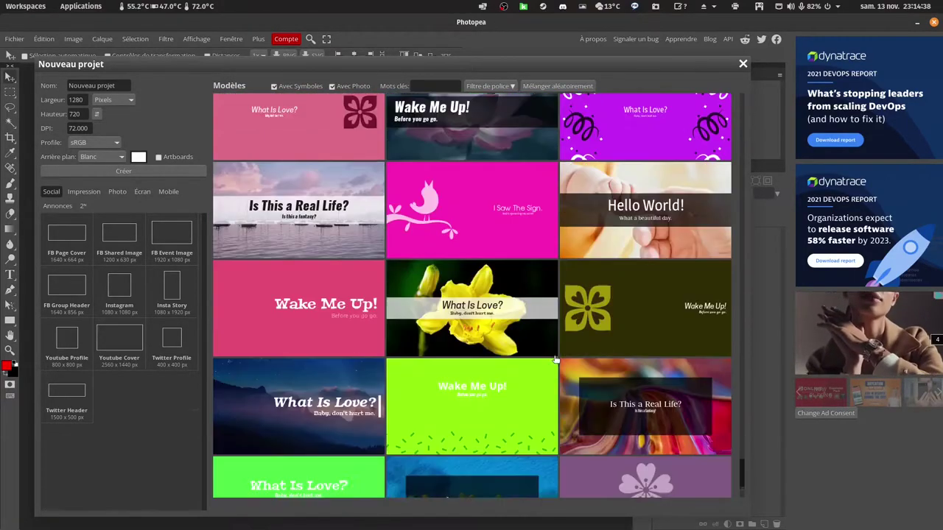
pyautogui.scroll(-2, 555, 359)
pyautogui.scroll(-2, 501, 364)
pyautogui.scroll(-3, 442, 368)
pyautogui.scroll(-3, 451, 368)
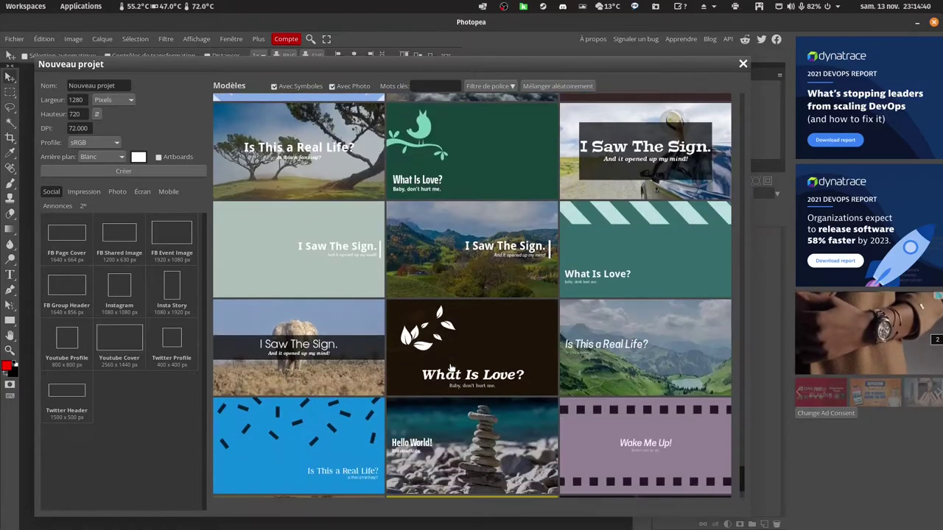
pyautogui.scroll(-1, 451, 369)
pyautogui.scroll(-3, 450, 369)
pyautogui.scroll(-3, 451, 368)
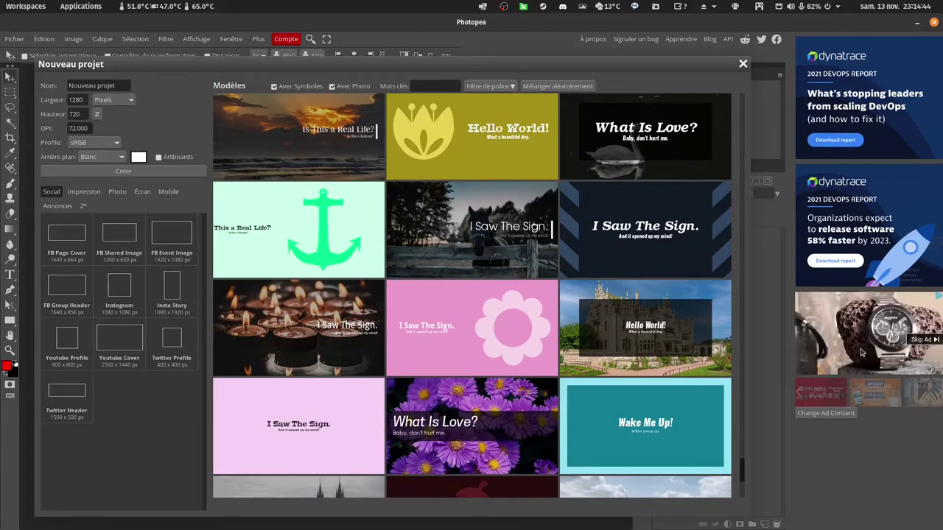
pyautogui.scroll(-1, 532, 211)
pyautogui.scroll(-2, 508, 250)
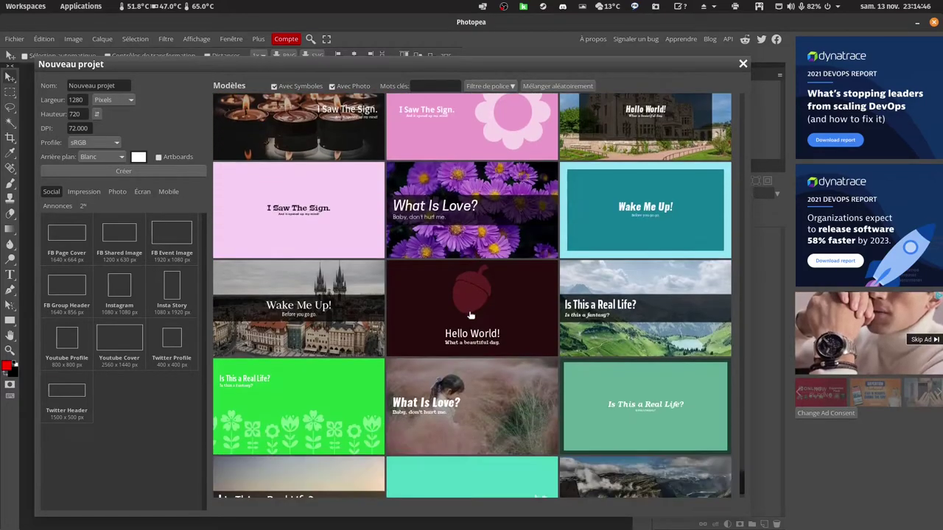
pyautogui.scroll(-2, 471, 313)
pyautogui.scroll(-3, 471, 312)
pyautogui.scroll(-1, 368, 280)
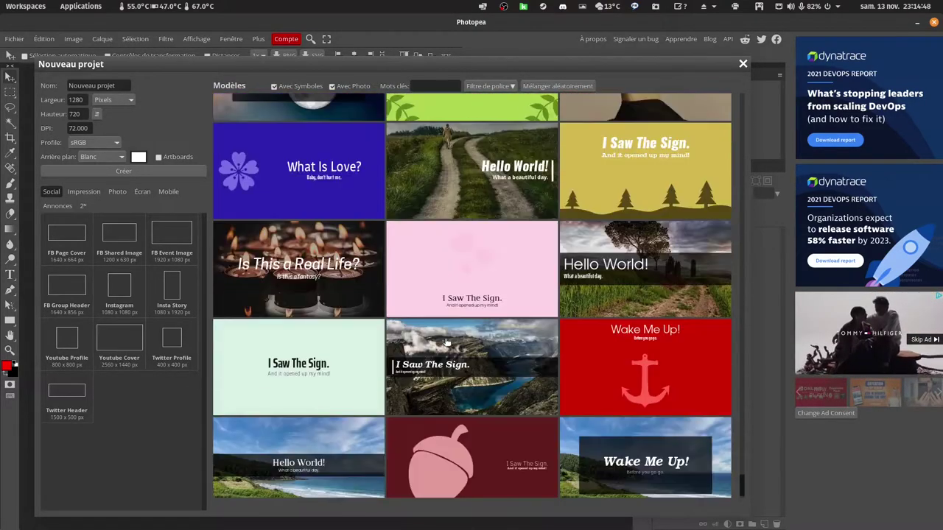
pyautogui.scroll(-1, 247, 248)
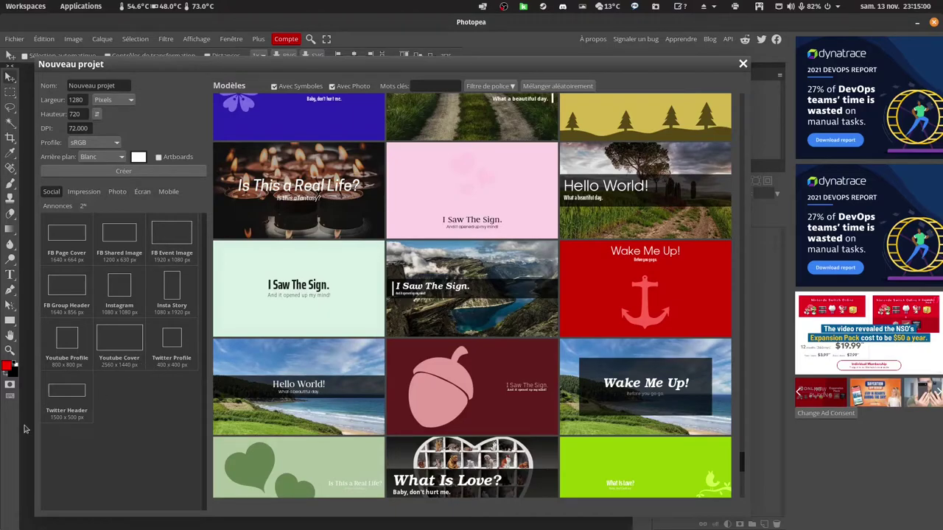
# Step: Browse the Print, Photo and Mobile size presets in the Nouveau projet dialog
pyautogui.click(81, 193)
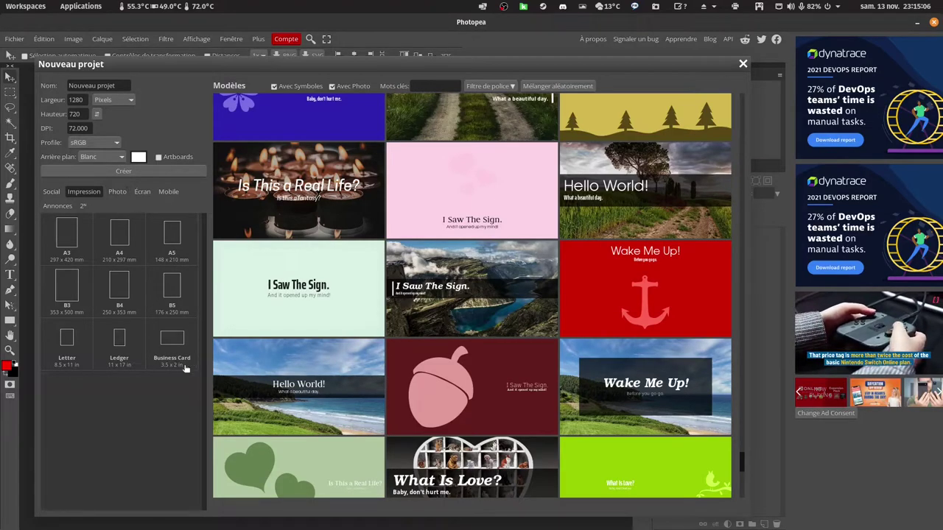
pyautogui.click(117, 192)
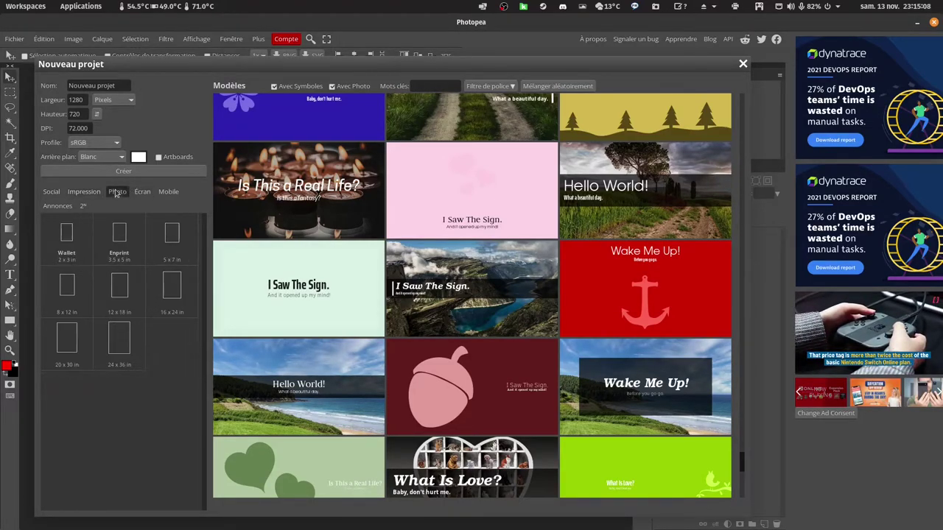
pyautogui.click(142, 193)
pyautogui.click(172, 193)
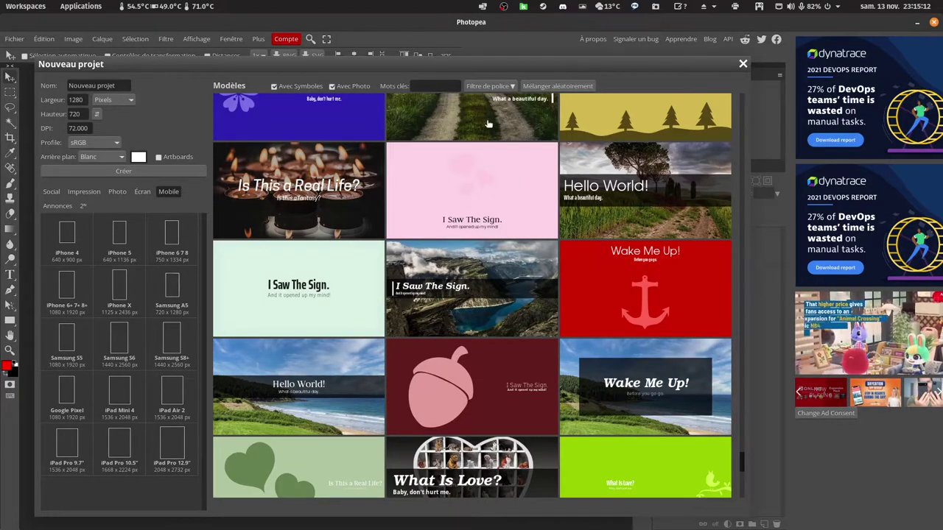
# Step: Look through the font style filter, then uncheck Avec Photo
pyautogui.click(483, 87)
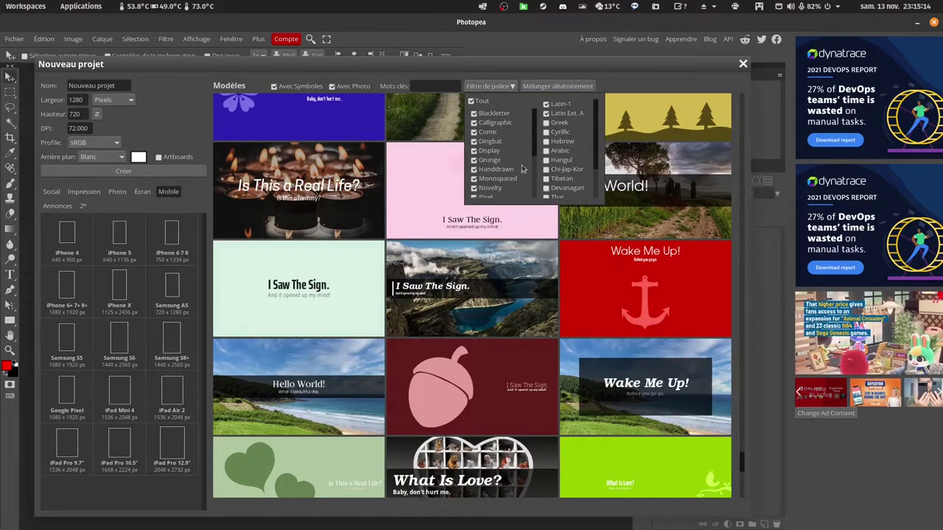
pyautogui.scroll(-1, 522, 168)
pyautogui.scroll(-1, 525, 168)
pyautogui.scroll(-1, 553, 153)
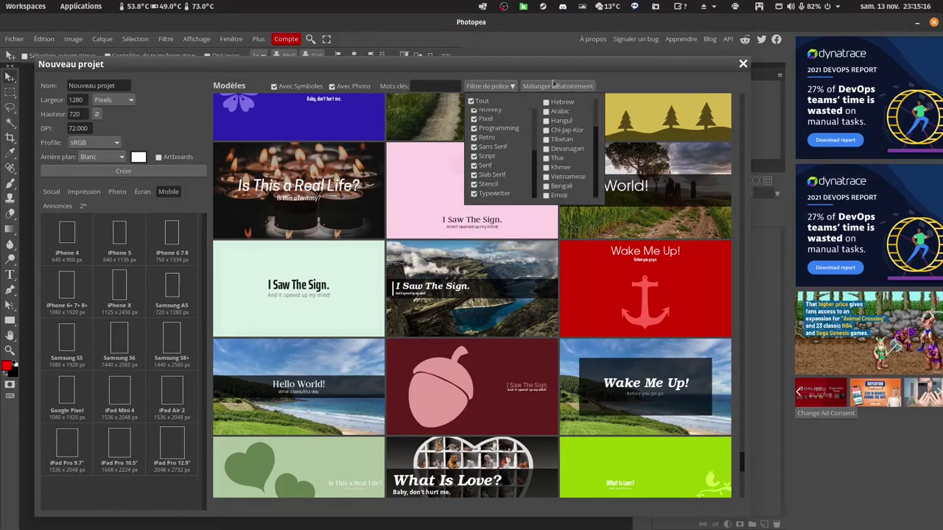
pyautogui.click(333, 87)
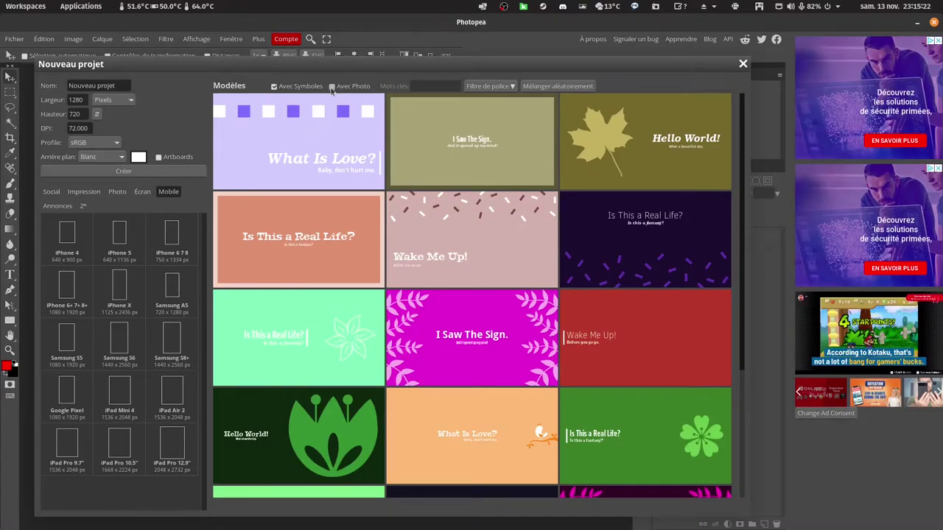
# Step: Re-check Avec Photo, uncheck Avec Symboles, and search 'cuisine' after trying 'voiture'
pyautogui.click(332, 87)
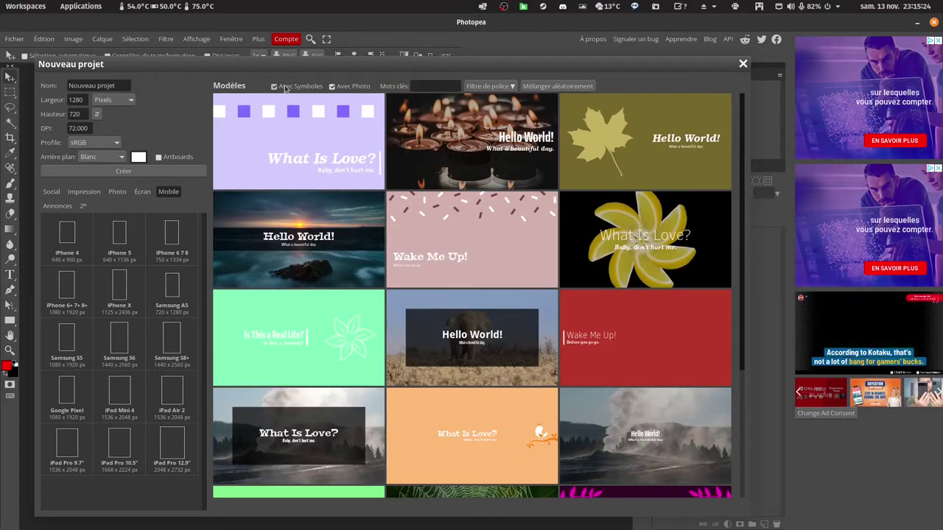
pyautogui.click(287, 87)
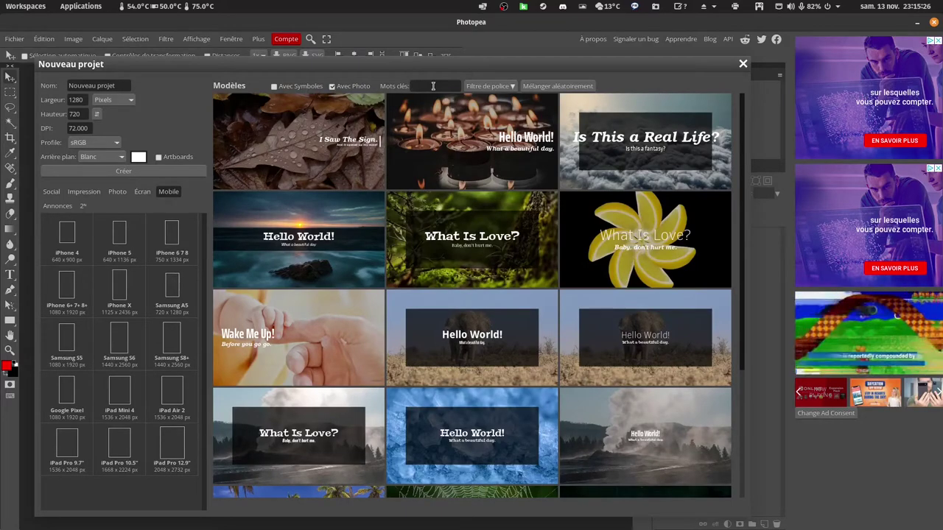
pyautogui.write('voiture')
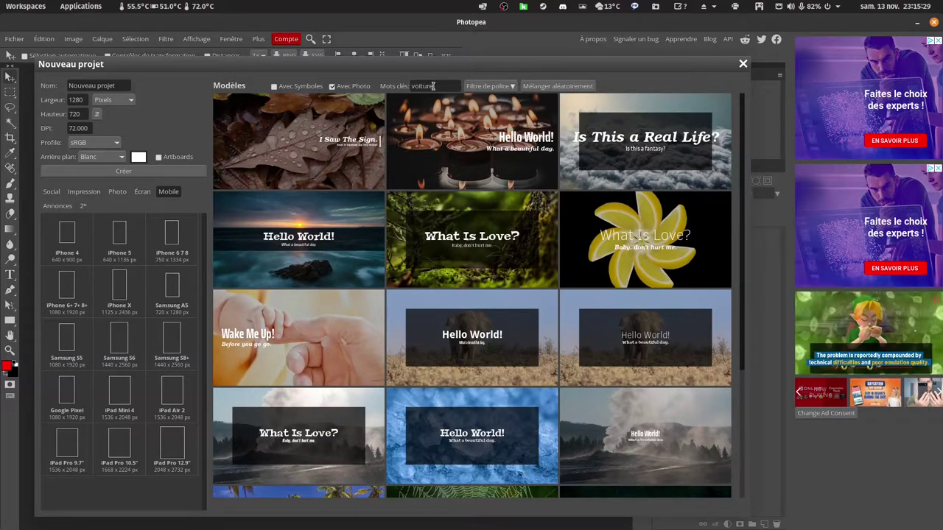
pyautogui.press('Return')
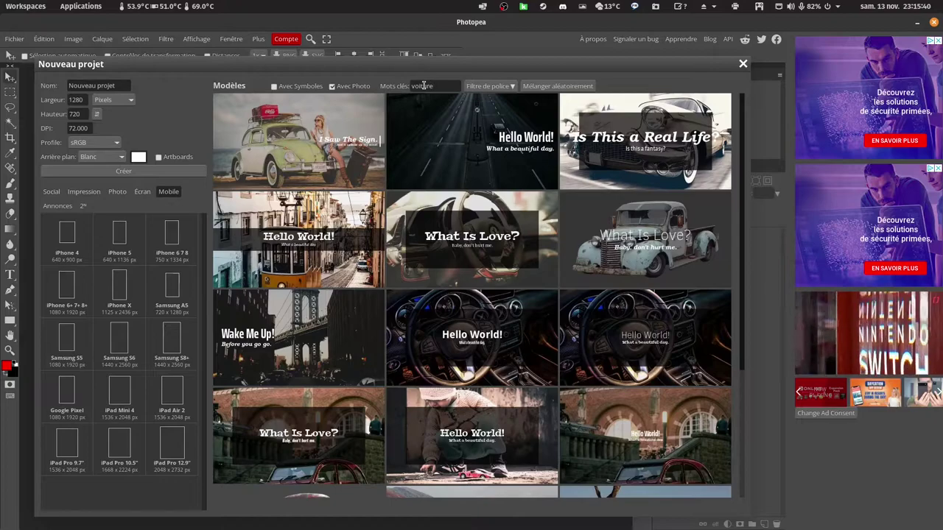
pyautogui.press('BackSpace')
pyautogui.press('BackSpace')
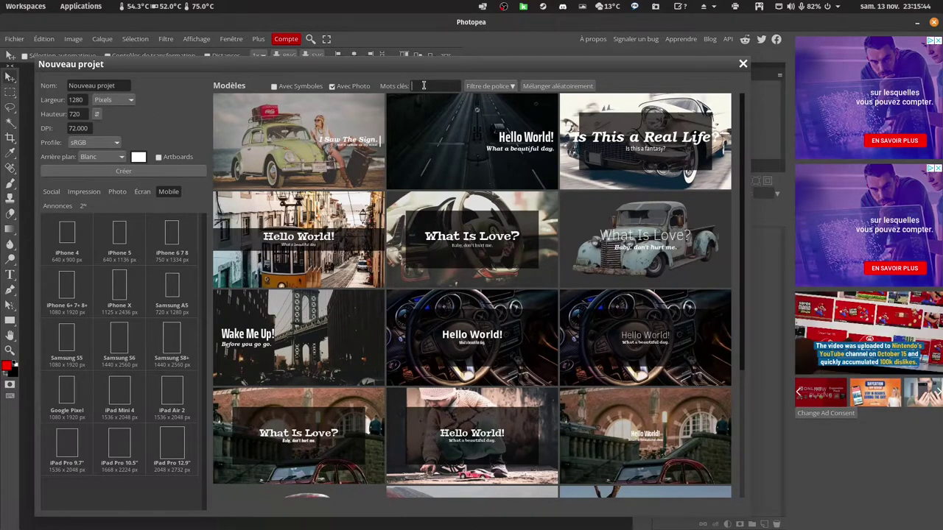
pyautogui.write('cuisine')
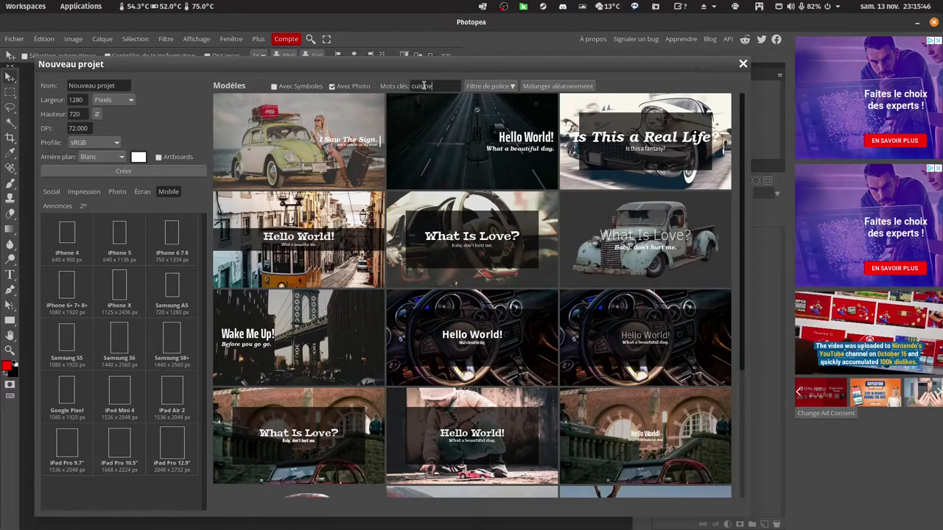
pyautogui.press('Return')
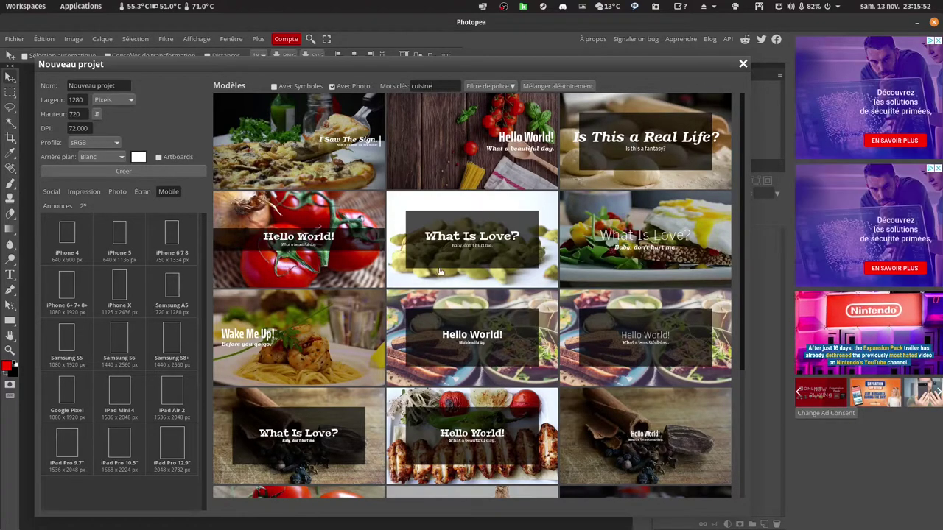
# Step: Open the tomato Hello World! template and inspect the title's Caractères and Paragraphe settings
pyautogui.click(305, 230)
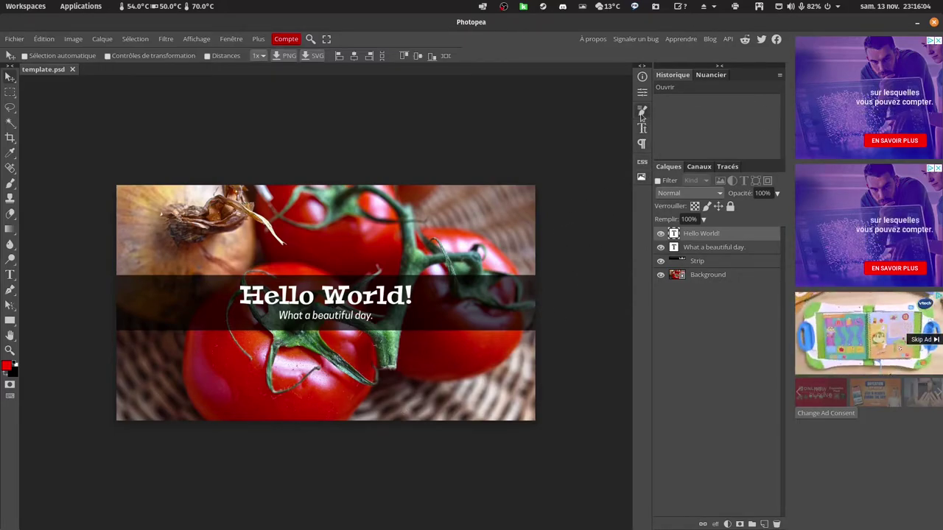
pyautogui.doubleClick(378, 302)
pyautogui.click(388, 294)
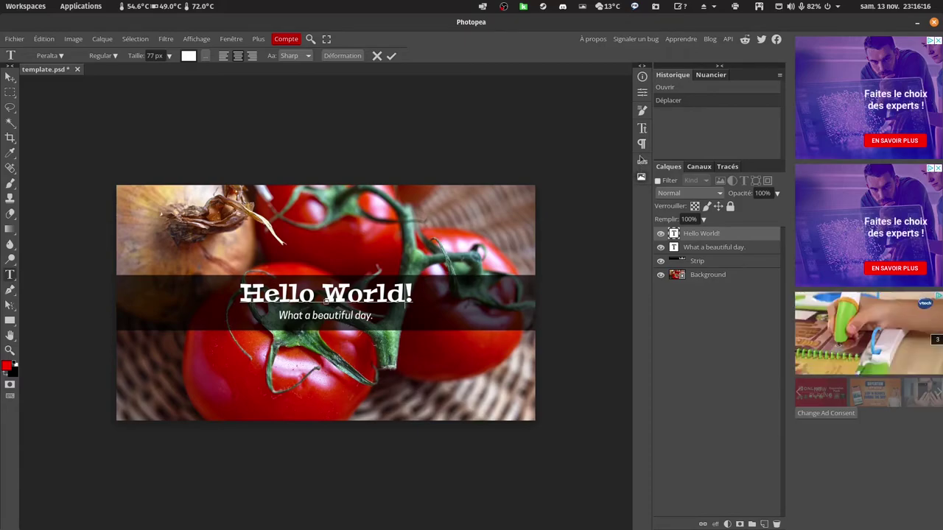
pyautogui.click(642, 131)
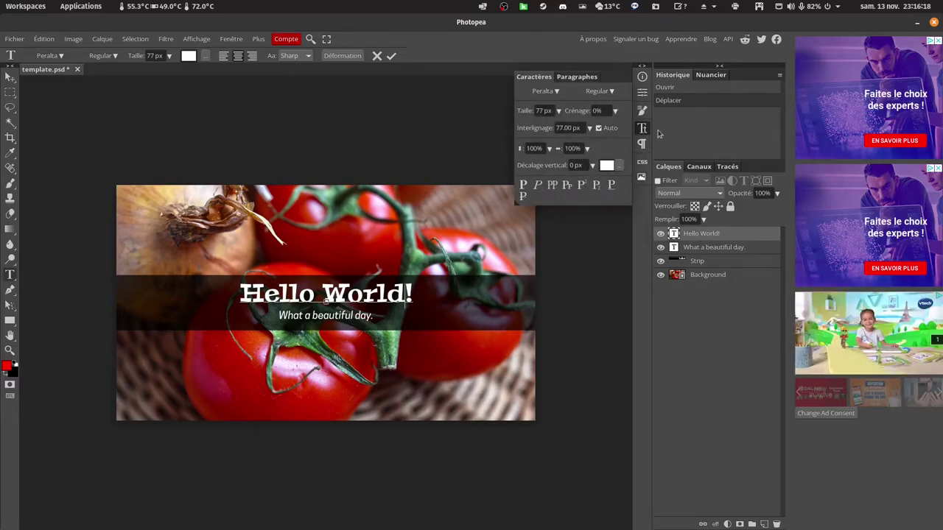
pyautogui.click(587, 77)
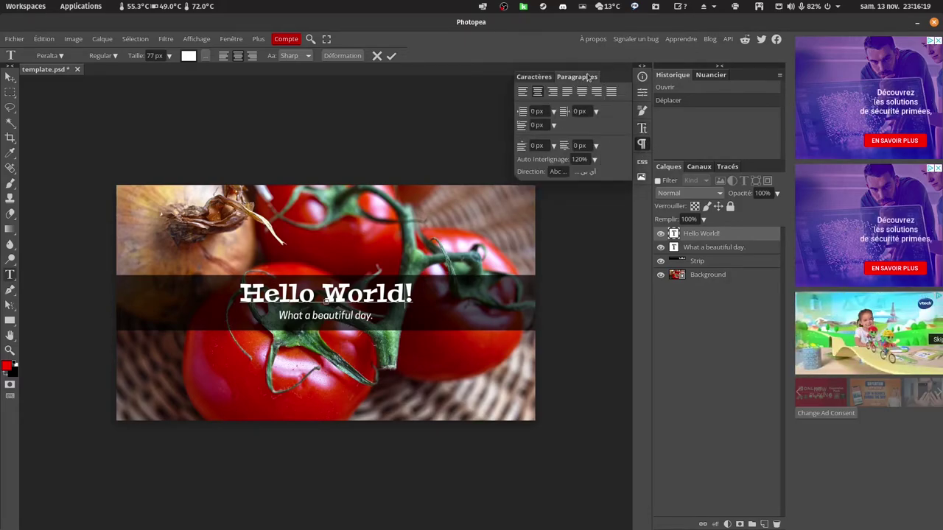
pyautogui.click(642, 129)
pyautogui.click(642, 129)
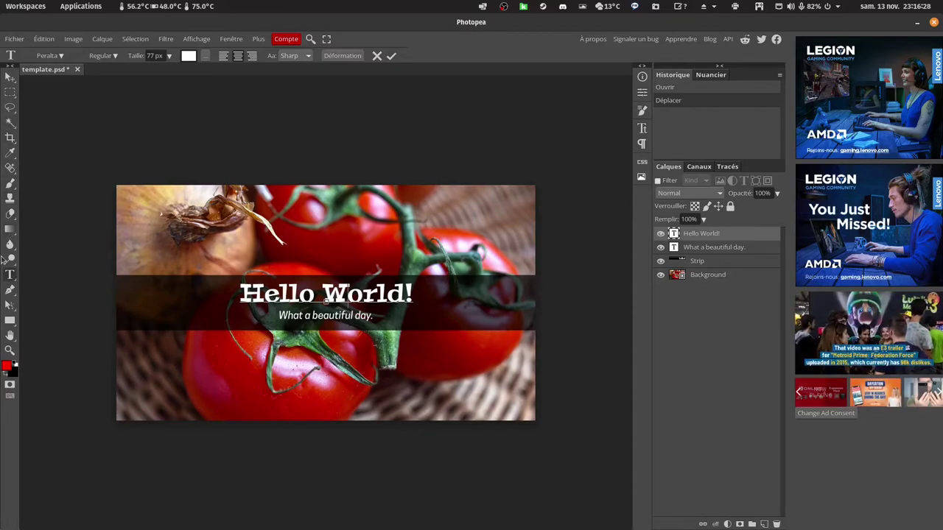
# Step: Create a new text layer with a text tool and show its Caractères settings
pyautogui.rightClick(11, 278)
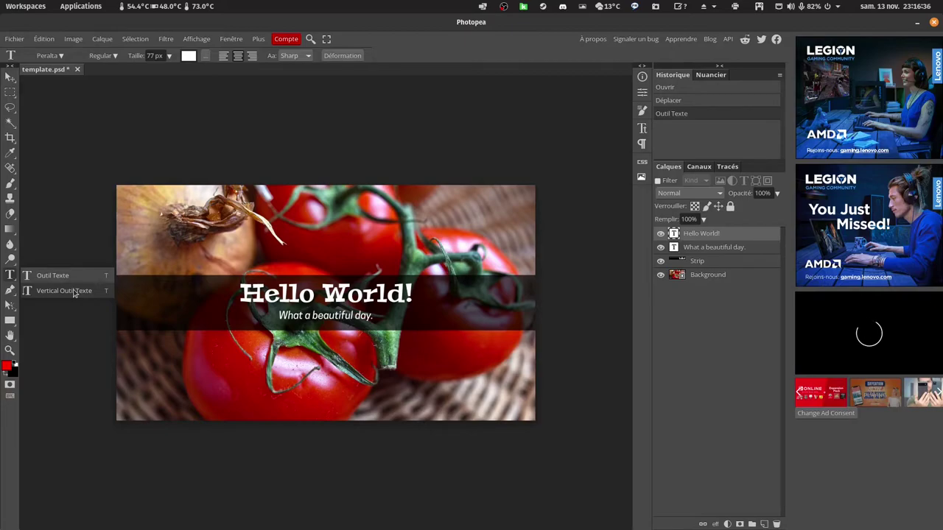
pyautogui.click(67, 344)
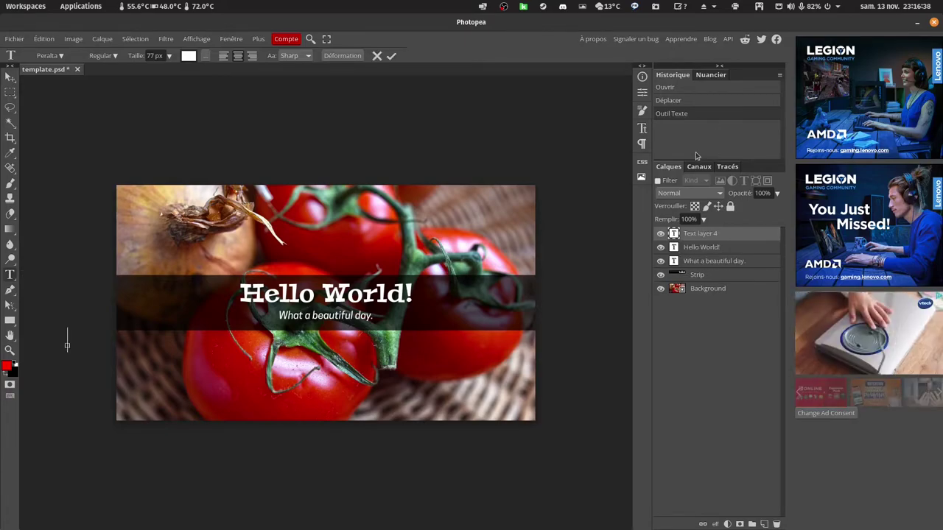
pyautogui.click(641, 129)
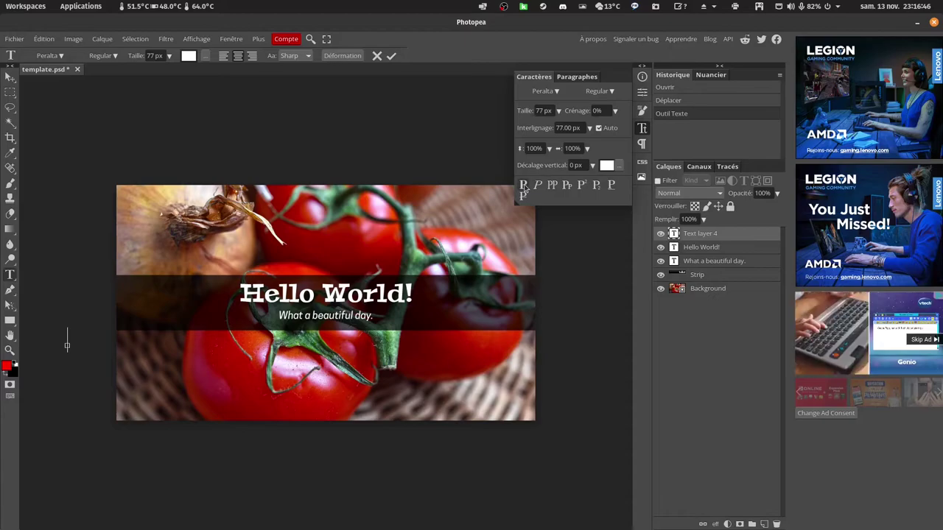
pyautogui.click(562, 93)
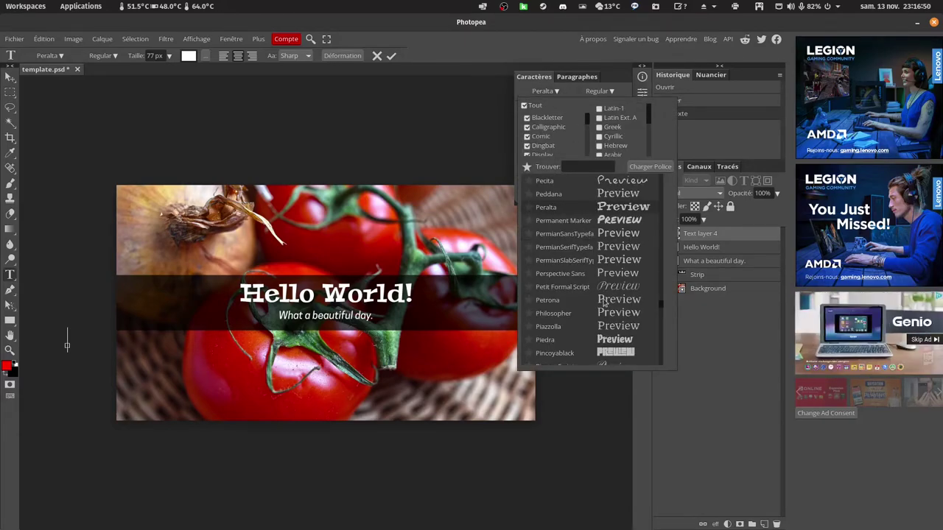
pyautogui.scroll(-1, 596, 293)
pyautogui.scroll(-1, 596, 293)
pyautogui.scroll(-1, 597, 293)
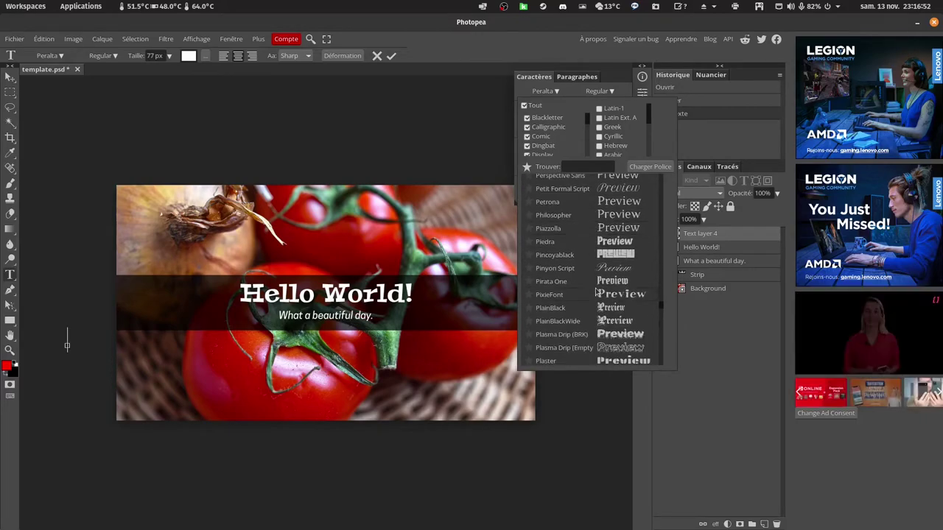
pyautogui.scroll(-1, 596, 293)
pyautogui.scroll(-2, 597, 293)
pyautogui.scroll(-1, 596, 293)
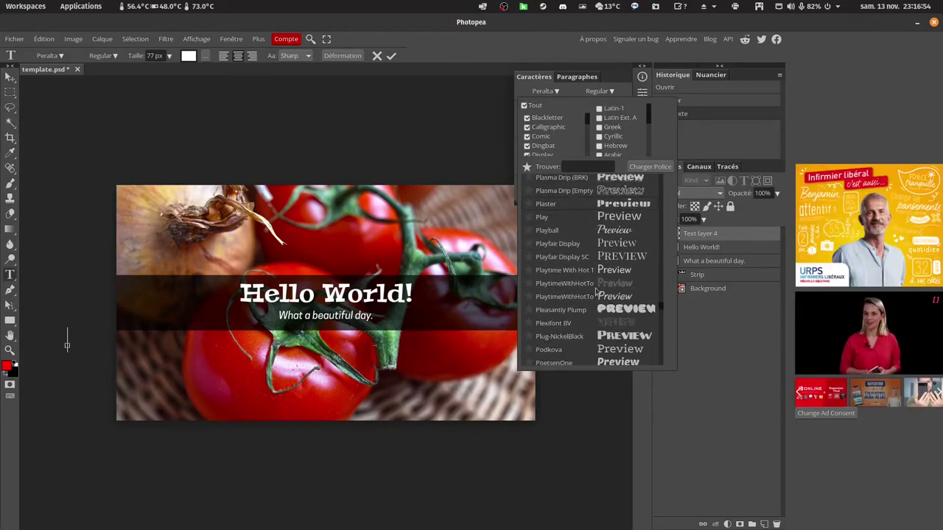
pyautogui.scroll(-2, 596, 291)
pyautogui.scroll(-3, 595, 290)
pyautogui.scroll(-2, 595, 289)
pyautogui.scroll(-3, 595, 290)
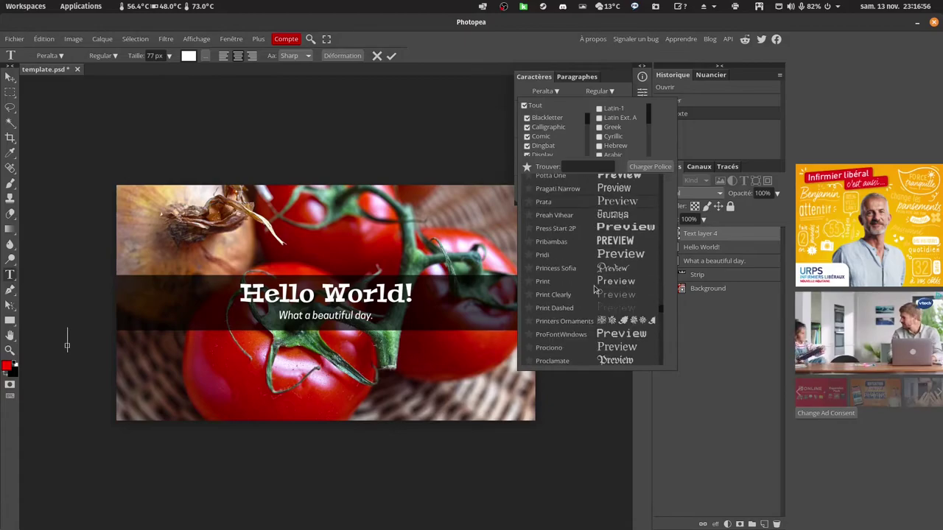
pyautogui.scroll(-1, 593, 289)
pyautogui.scroll(-2, 595, 279)
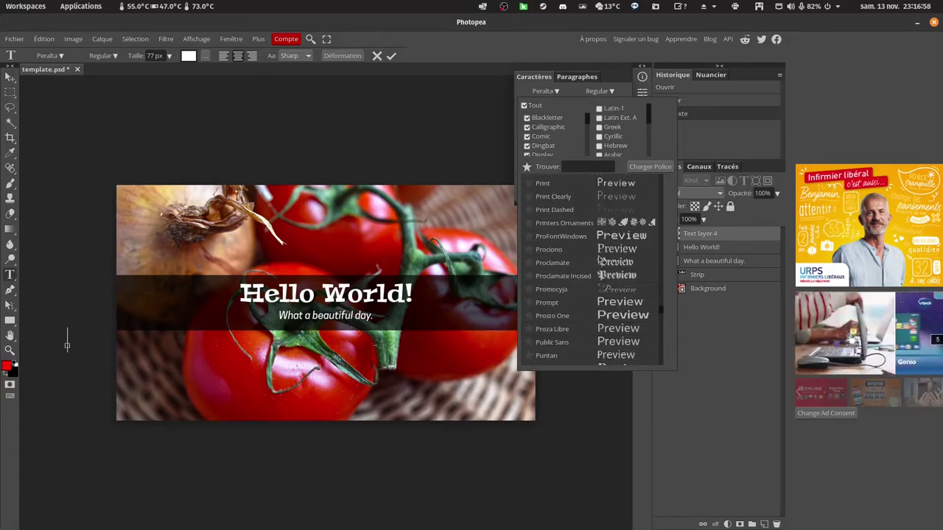
pyautogui.scroll(-1, 604, 228)
pyautogui.scroll(-2, 598, 250)
pyautogui.scroll(-2, 593, 269)
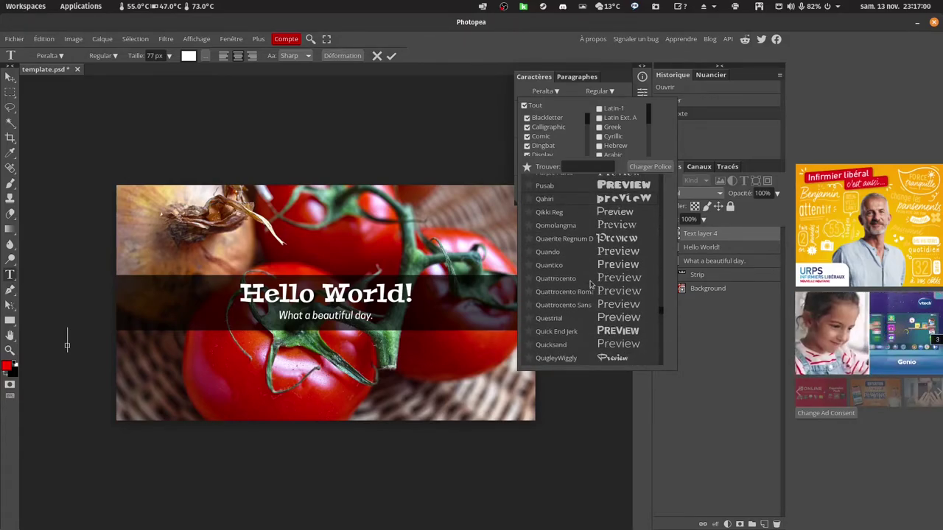
pyautogui.scroll(-2, 590, 285)
pyautogui.scroll(-2, 590, 285)
pyautogui.scroll(-2, 590, 285)
pyautogui.scroll(-2, 589, 285)
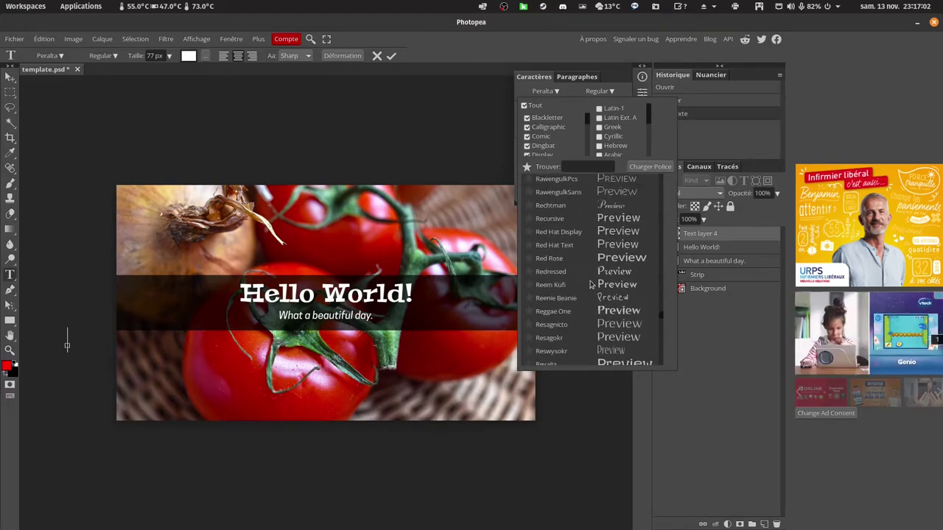
pyautogui.scroll(-2, 590, 285)
pyautogui.scroll(-2, 590, 285)
pyautogui.scroll(-2, 590, 285)
pyautogui.scroll(-2, 591, 282)
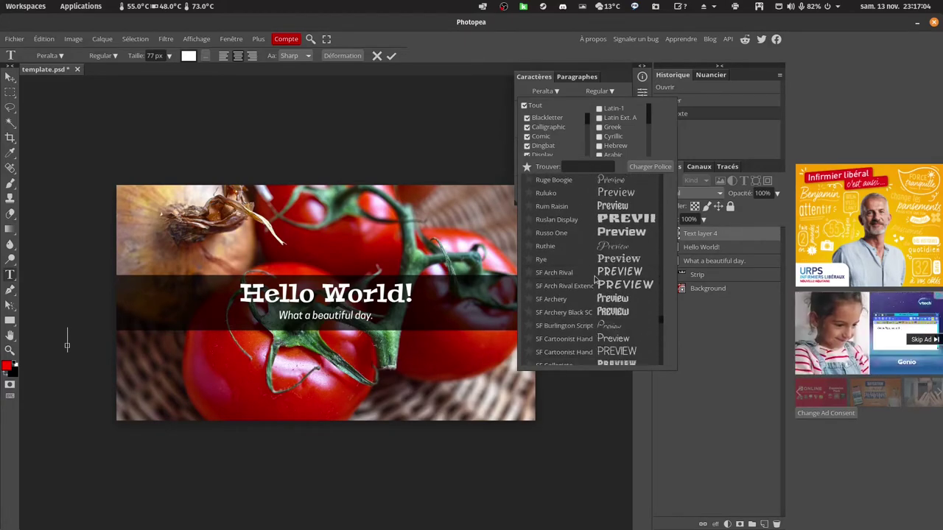
pyautogui.scroll(-1, 592, 281)
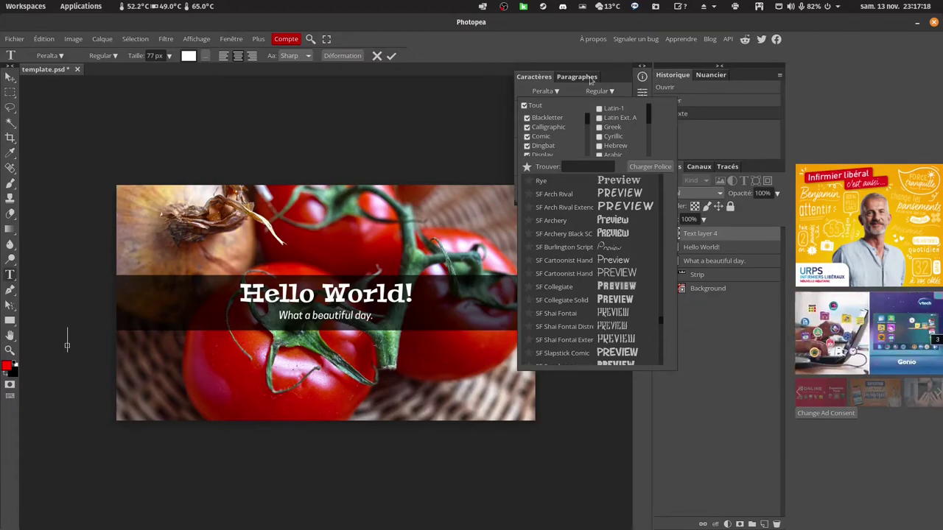
pyautogui.click(393, 132)
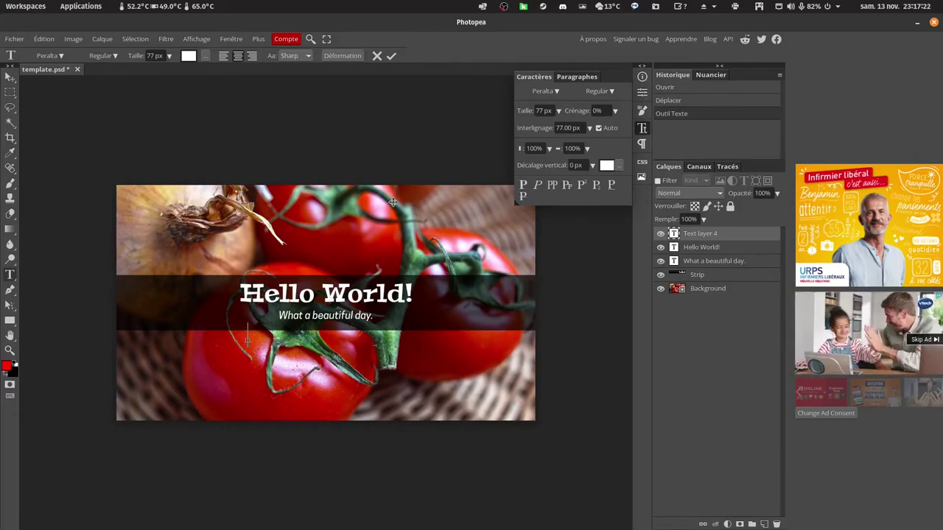
# Step: Commit the current text edit and type new text 'X:' at the strip's right end
pyautogui.click(444, 170)
pyautogui.click(575, 254)
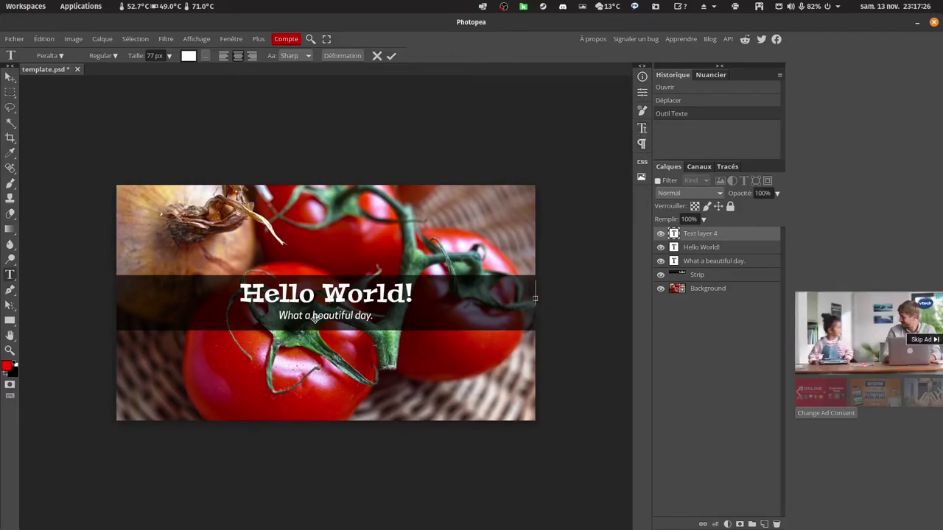
pyautogui.write('X:')
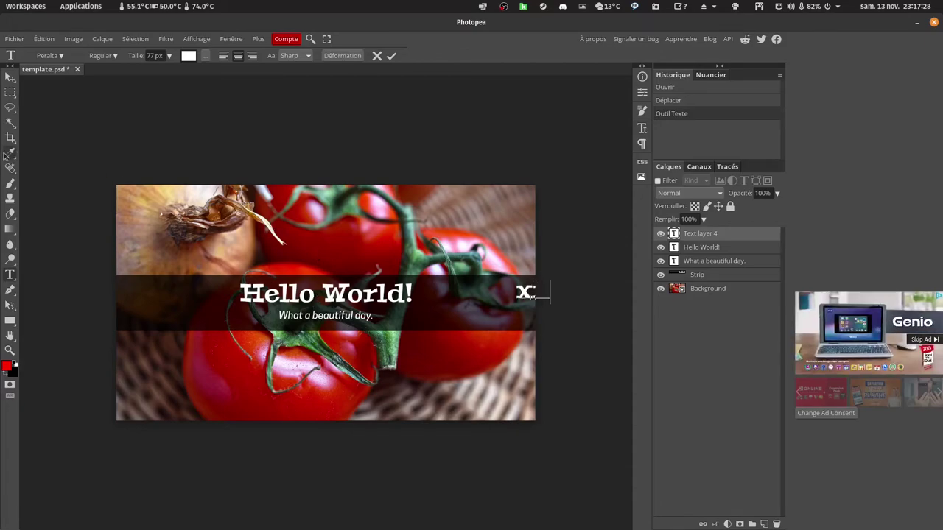
pyautogui.click(11, 152)
# Step: Rasterize the xx layer and paint six red brush scribbles across Hello World!
pyautogui.click(10, 182)
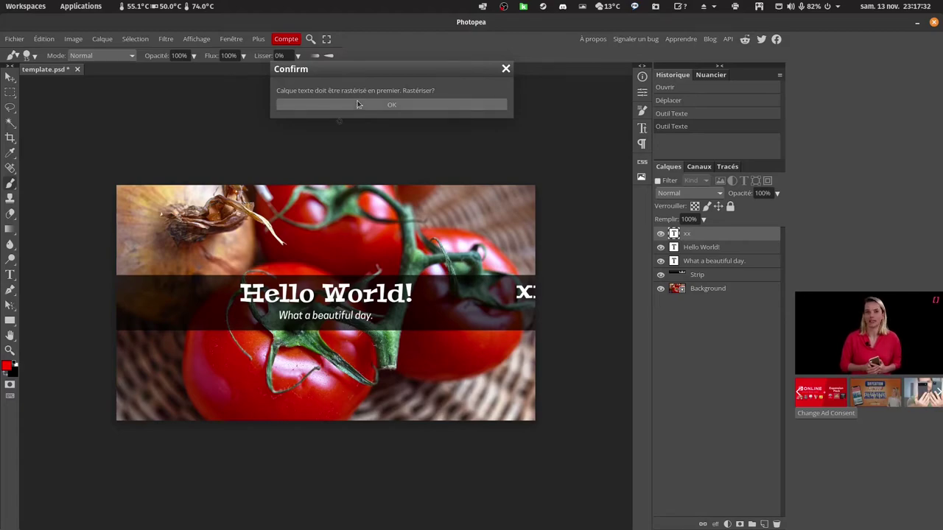
pyautogui.click(359, 104)
pyautogui.moveTo(420, 252)
pyautogui.mouseDown()
pyautogui.moveTo(324, 259)
pyautogui.moveTo(282, 242)
pyautogui.mouseUp()
pyautogui.moveTo(338, 274); pyautogui.dragTo(368, 313)
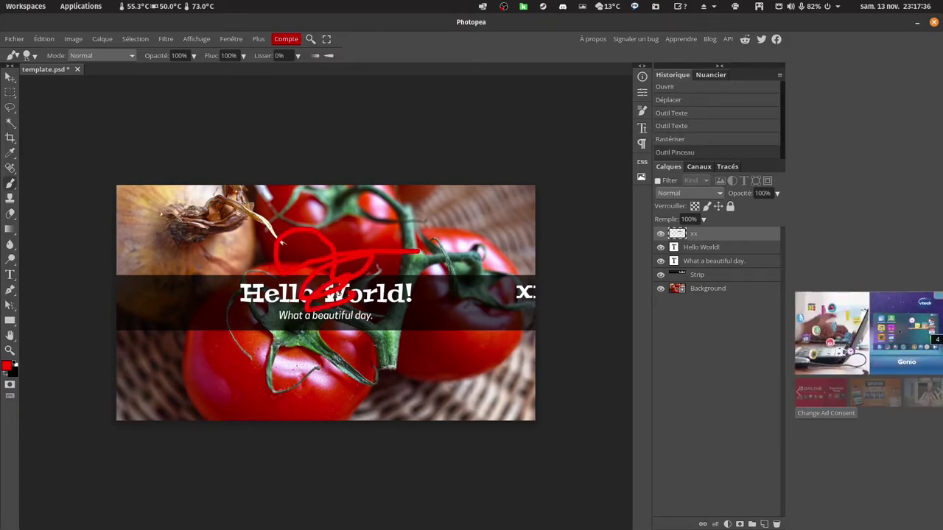
pyautogui.moveTo(413, 284)
pyautogui.mouseDown()
pyautogui.moveTo(401, 337)
pyautogui.moveTo(331, 298)
pyautogui.moveTo(210, 301)
pyautogui.mouseUp()
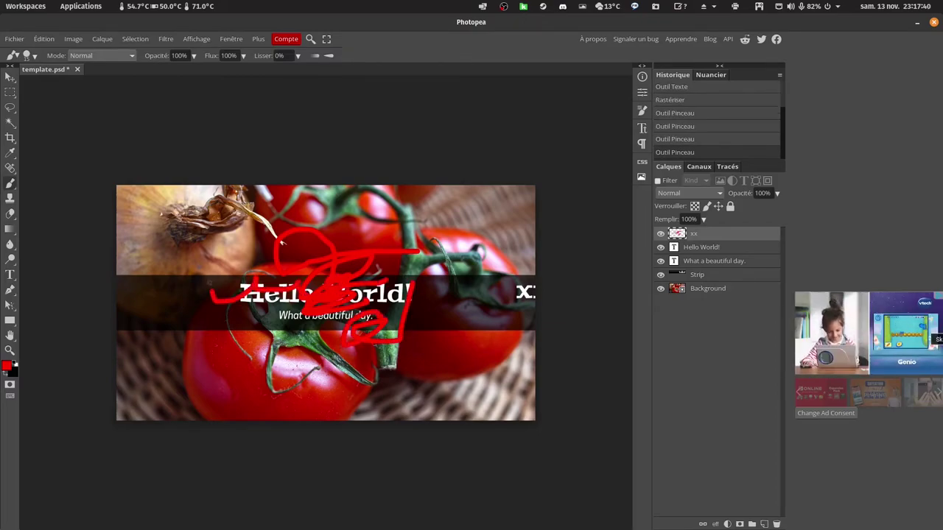
pyautogui.moveTo(202, 252)
pyautogui.mouseDown()
pyautogui.moveTo(235, 313)
pyautogui.moveTo(244, 296)
pyautogui.mouseUp()
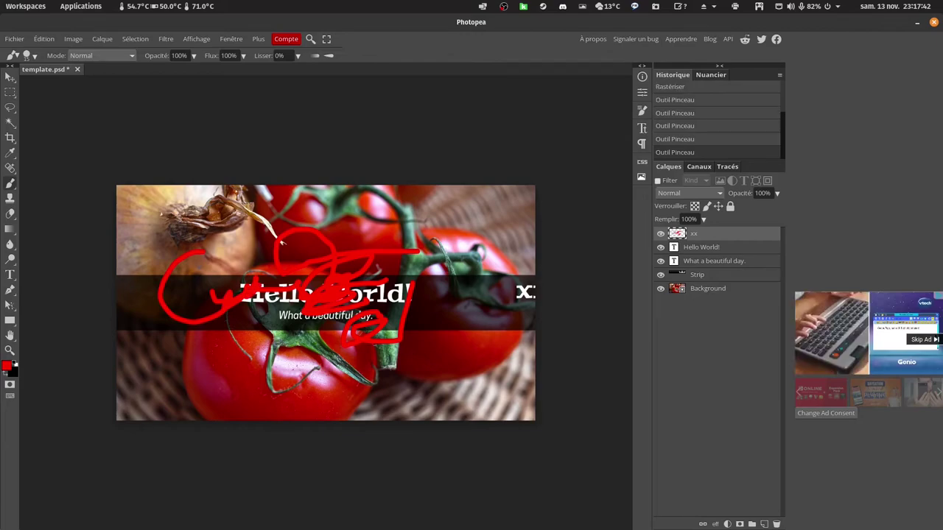
pyautogui.moveTo(321, 353); pyautogui.dragTo(333, 336)
pyautogui.moveTo(417, 327)
pyautogui.mouseDown()
pyautogui.moveTo(444, 280)
pyautogui.moveTo(463, 278)
pyautogui.mouseUp()
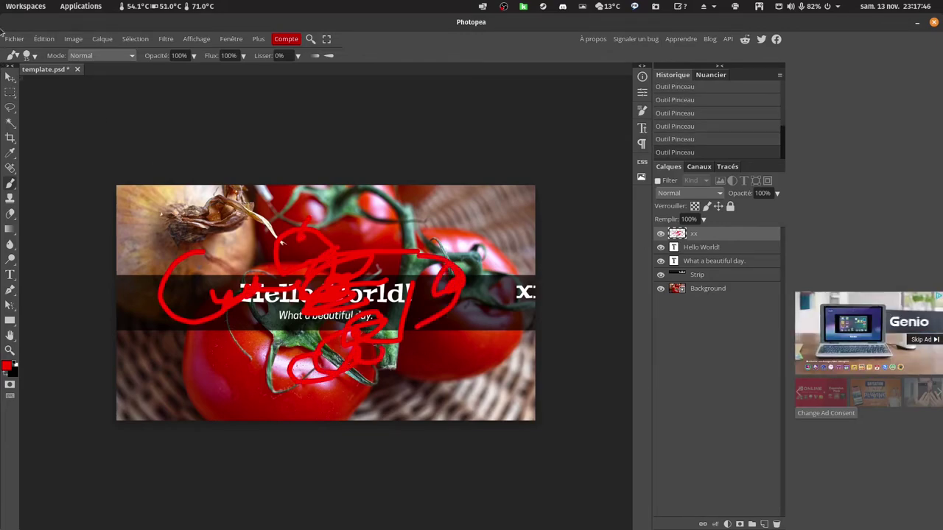
pyautogui.click(14, 38)
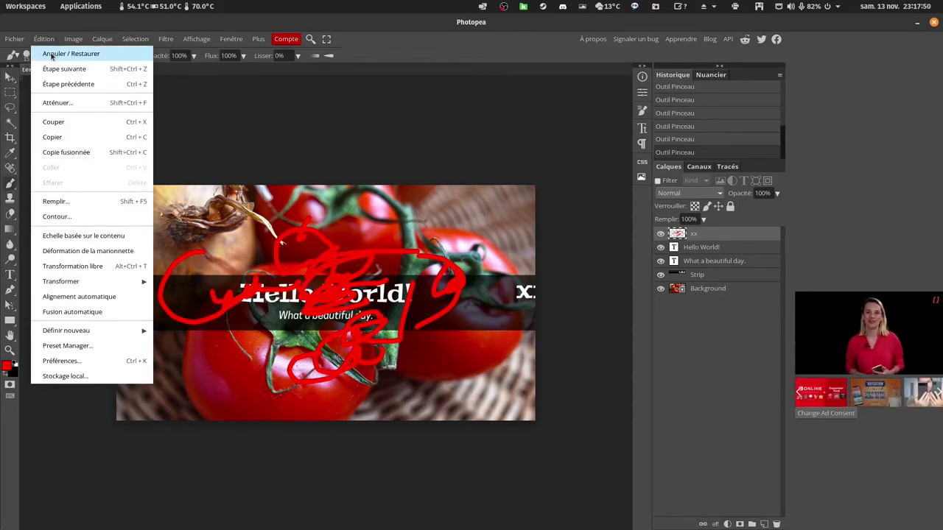
# Step: Undo every red brush stroke and then the rasterization with repeated Ctrl+Z
pyautogui.click(228, 126)
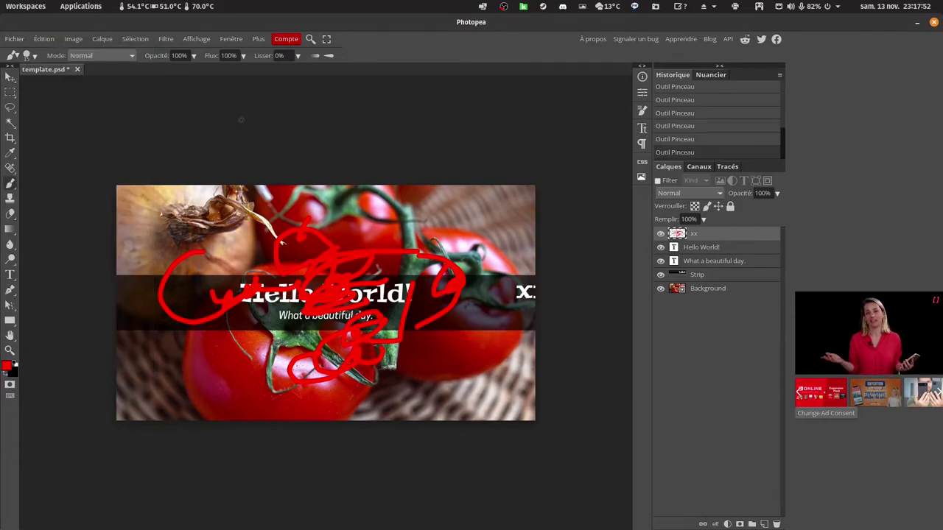
pyautogui.hotkey('ctrl', 'z')
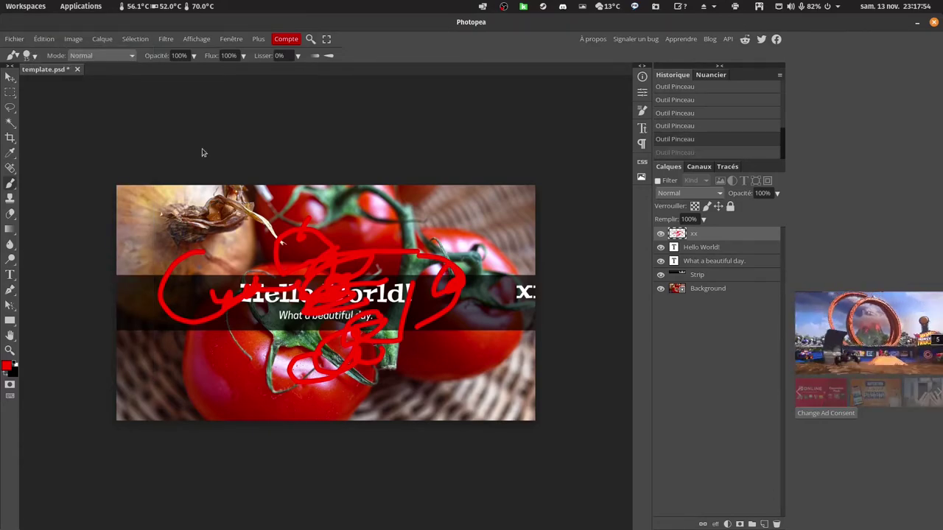
pyautogui.hotkey('ctrl', 'z')
pyautogui.hotkey('ctrl', 'z')
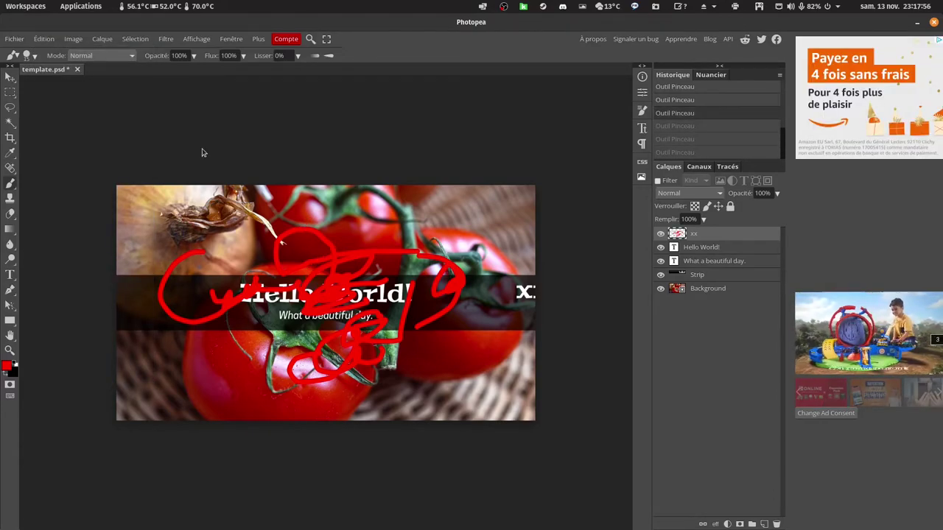
pyautogui.hotkey('ctrl', 'z')
pyautogui.hotkey('ctrl', 'z')
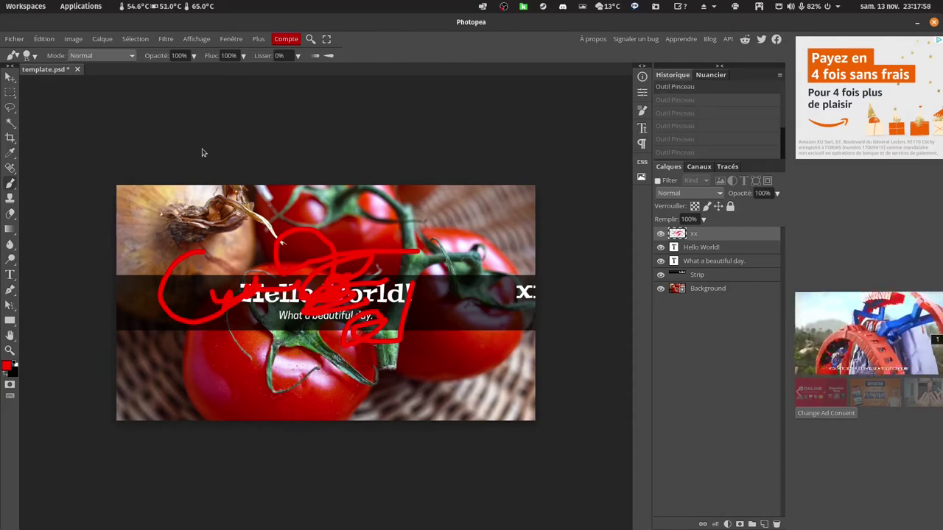
pyautogui.hotkey('ctrl', 'z')
pyautogui.hotkey('ctrl', 'z')
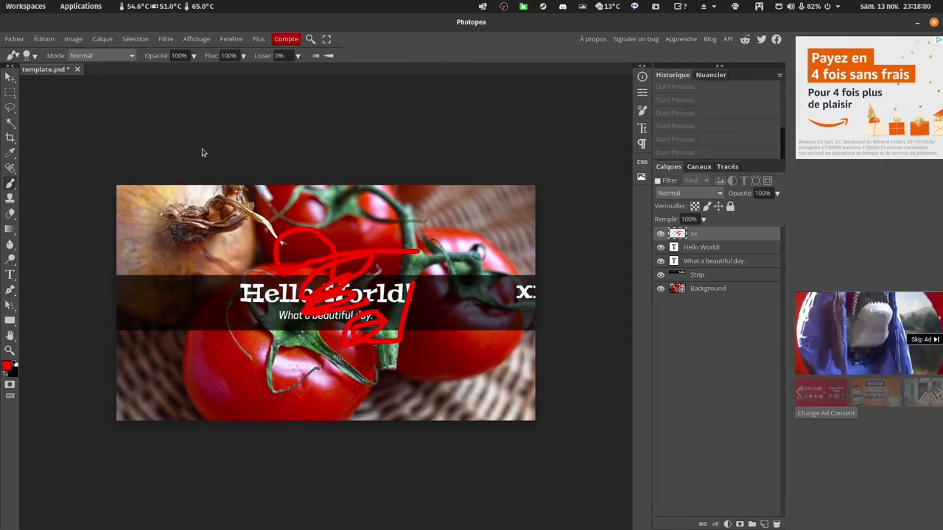
pyautogui.hotkey('ctrl', 'z')
pyautogui.hotkey('ctrl', 'z')
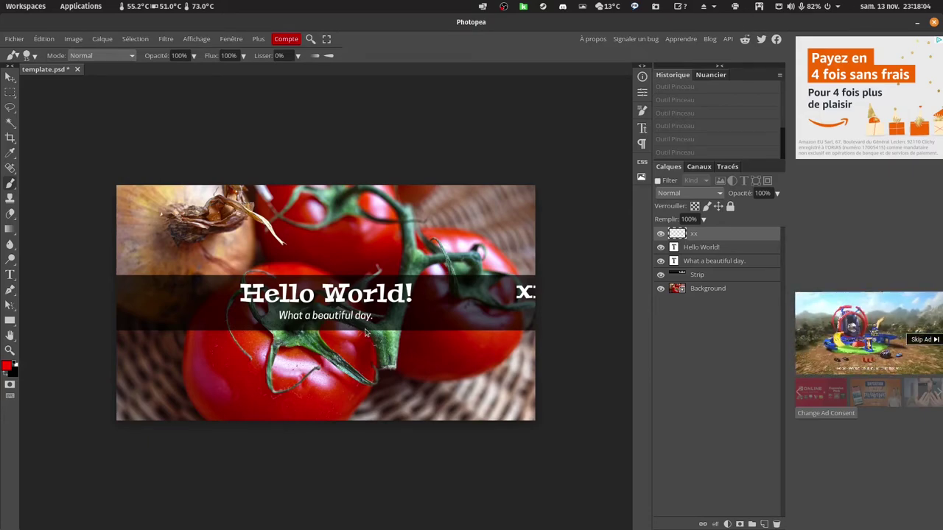
pyautogui.hotkey('ctrl', 'z')
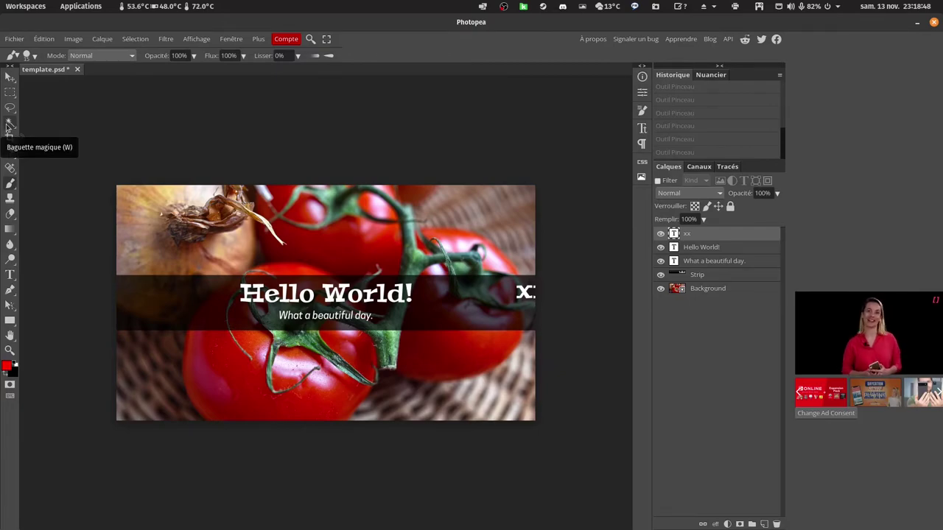
# Step: Try a Magic Wand selection on the image, then clear the selection
pyautogui.click(9, 126)
pyautogui.click(243, 287)
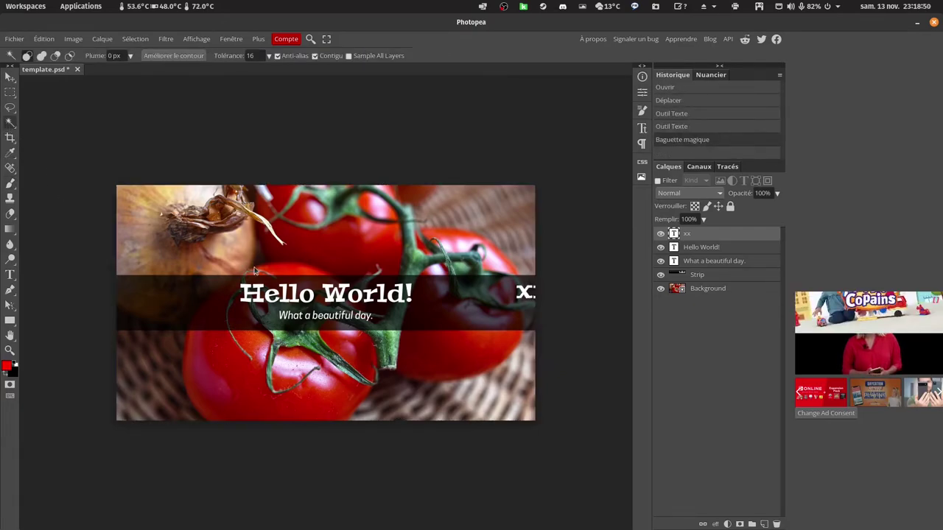
pyautogui.hotkey('ctrl', 'd')
pyautogui.click(270, 229)
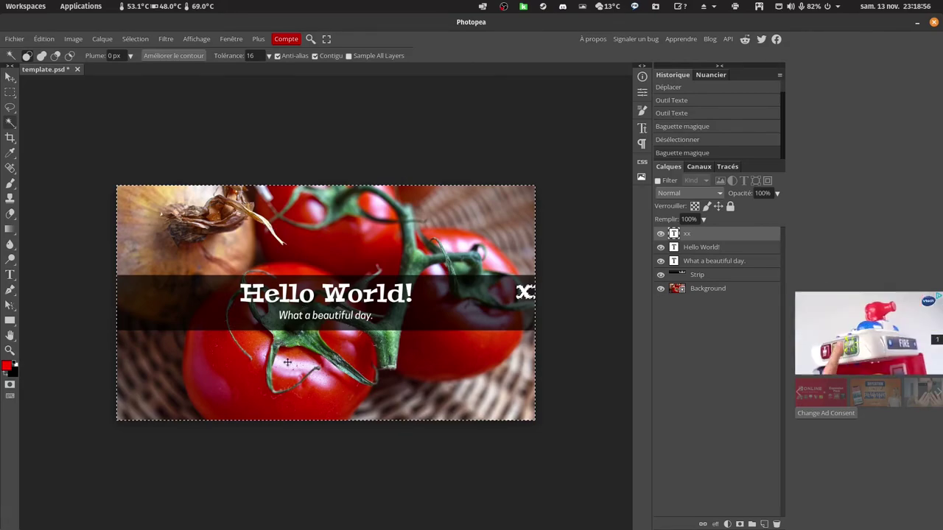
pyautogui.click(282, 154)
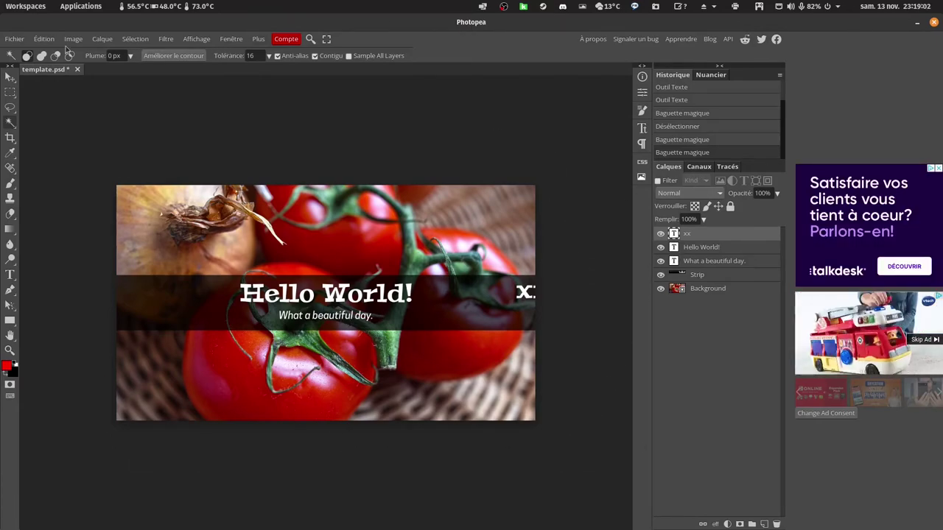
# Step: Close the Photopea window and then the GNOME Software window
pyautogui.click(14, 39)
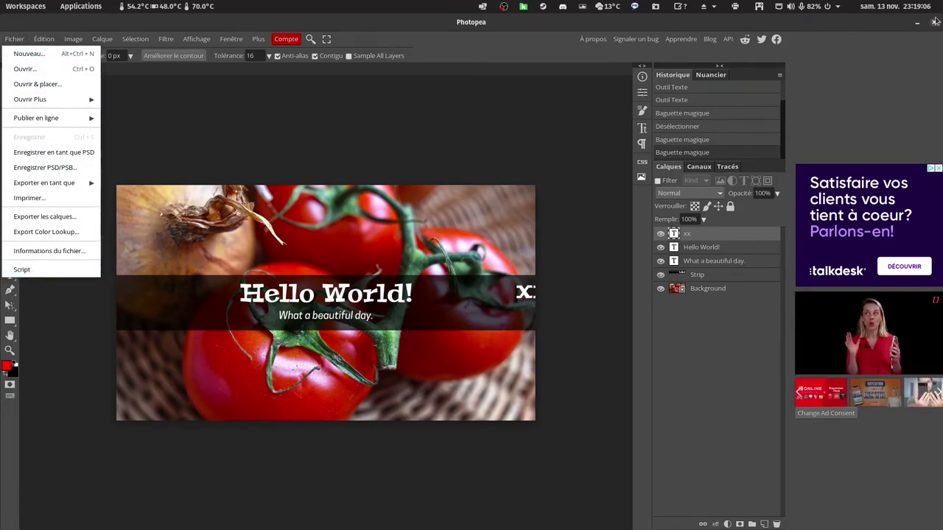
pyautogui.click(933, 22)
pyautogui.click(668, 25)
pyautogui.moveTo(505, 520)
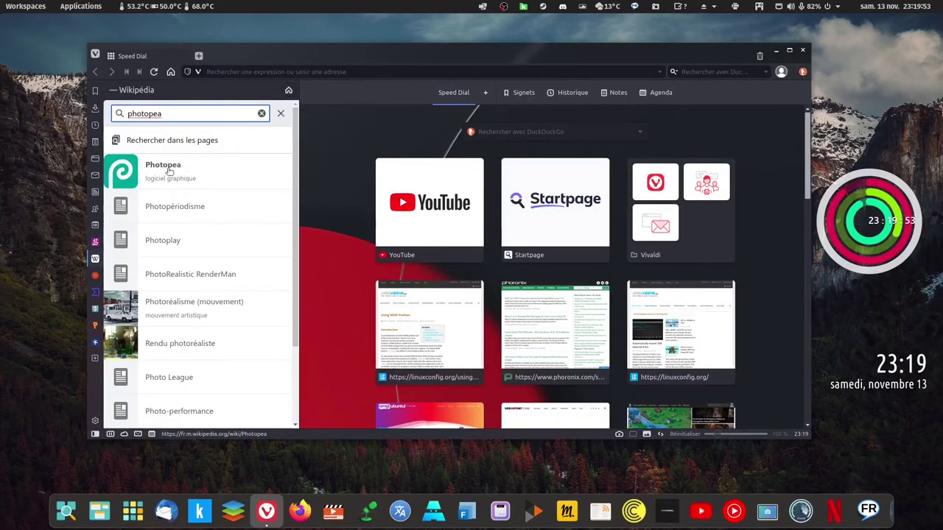
# Step: Open the Photopea search result in the Wikipedia panel and scroll down through the article
pyautogui.click(171, 171)
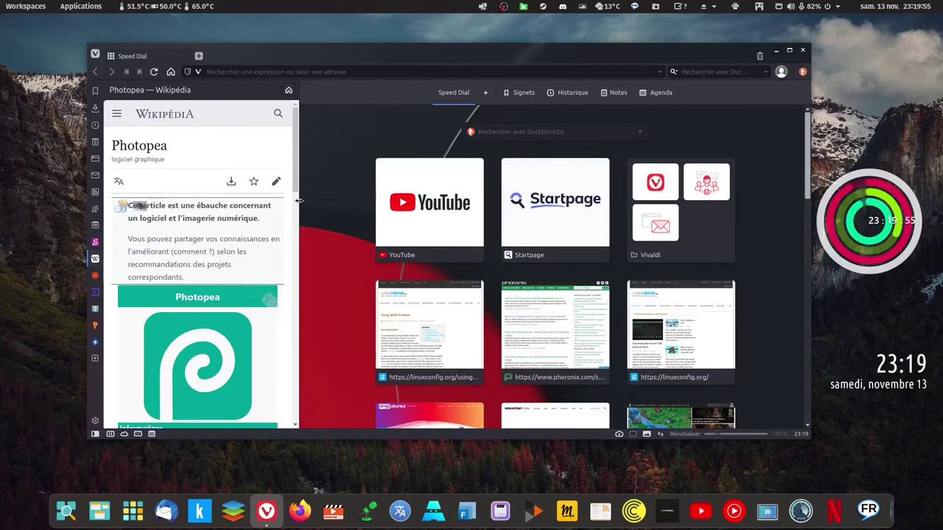
pyautogui.scroll(-2, 309, 240)
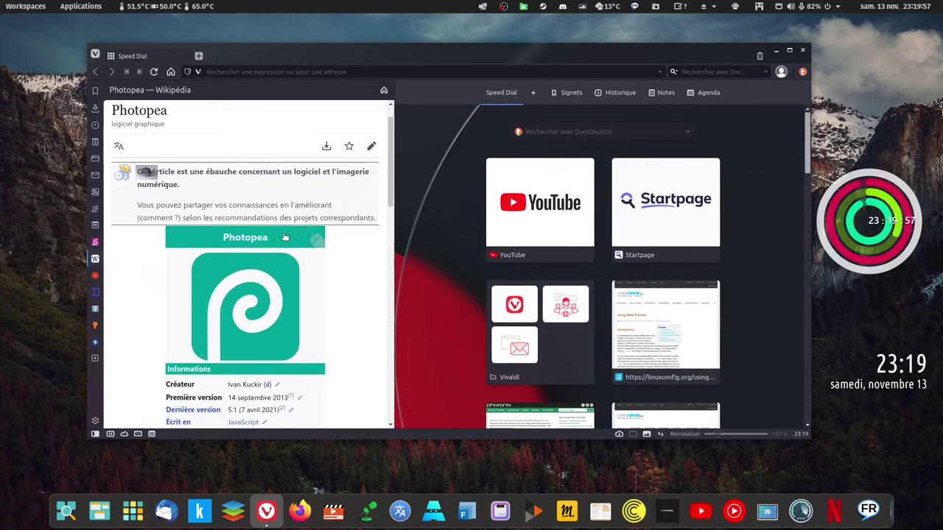
pyautogui.scroll(-1, 302, 239)
pyautogui.scroll(-1, 282, 238)
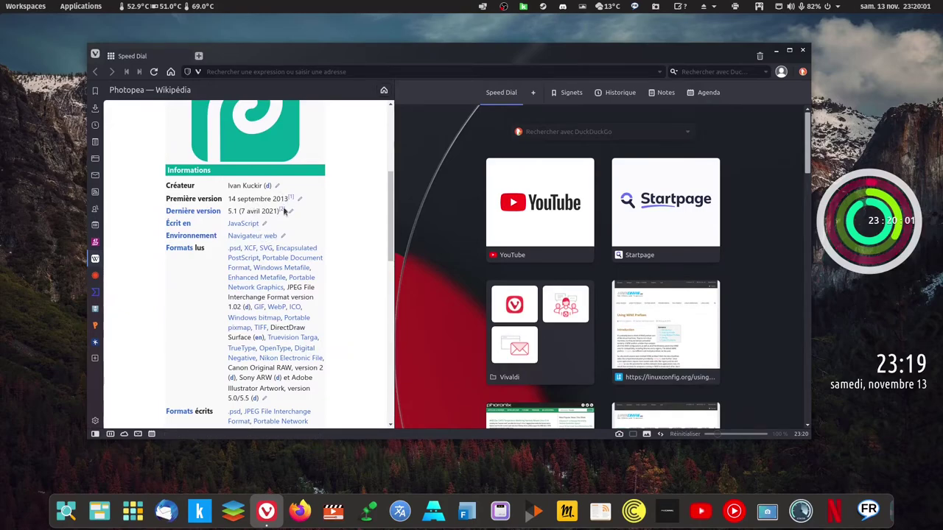
pyautogui.scroll(-1, 267, 256)
pyautogui.scroll(-2, 266, 256)
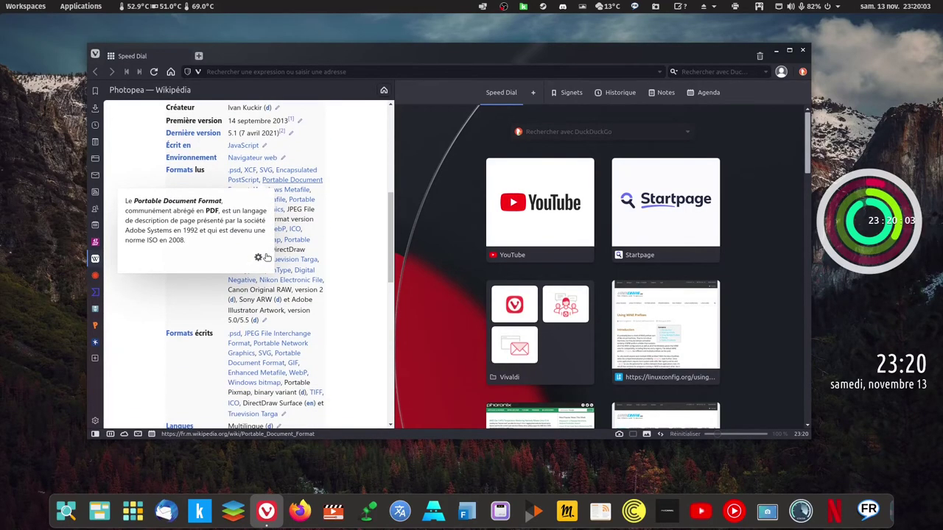
pyautogui.scroll(-2, 267, 256)
pyautogui.scroll(-1, 266, 257)
pyautogui.scroll(-1, 266, 256)
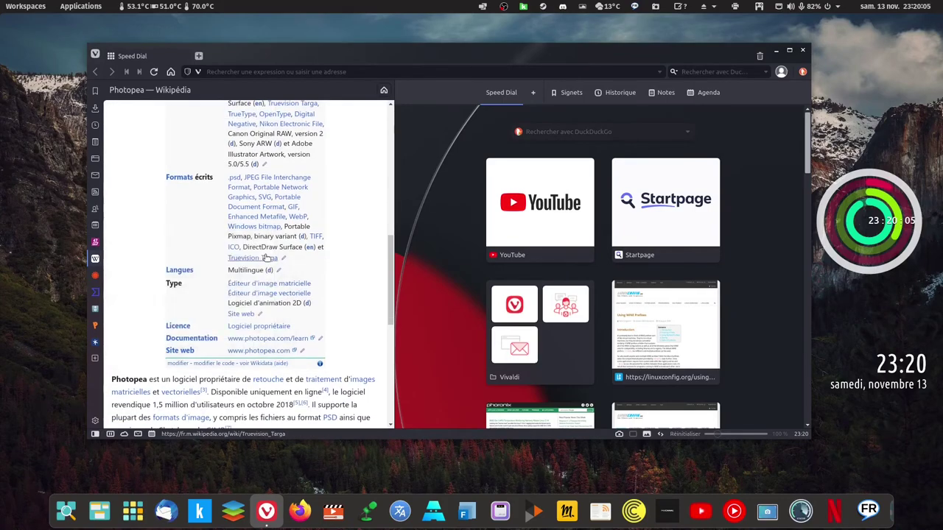
pyautogui.scroll(-2, 267, 256)
pyautogui.scroll(-1, 247, 354)
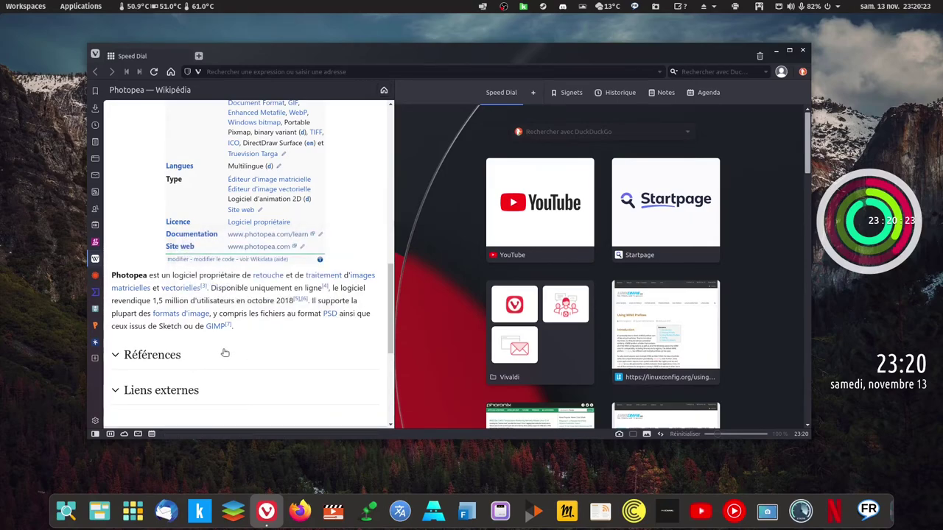
# Step: Scroll to the end of the article and back up, then narrow the Wikipedia side panel
pyautogui.scroll(-3, 225, 350)
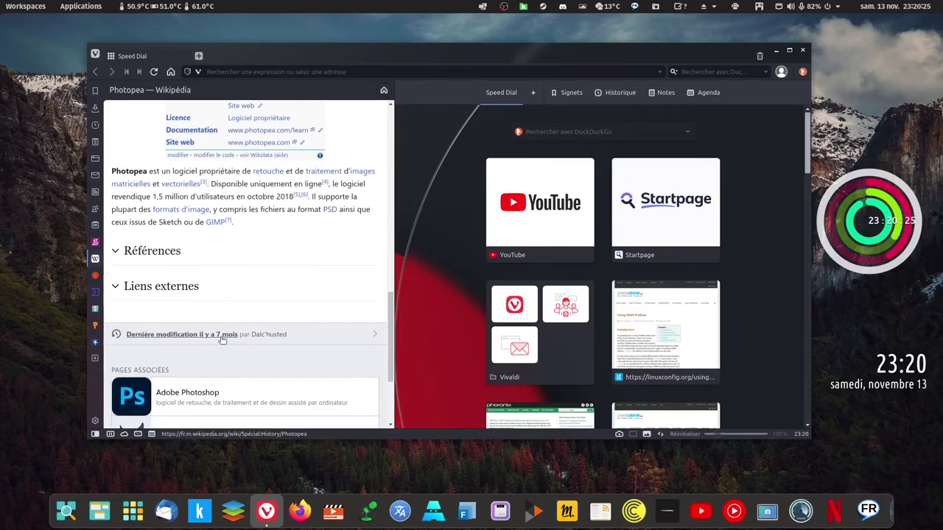
pyautogui.scroll(-2, 223, 336)
pyautogui.scroll(-2, 221, 337)
pyautogui.scroll(3, 218, 333)
pyautogui.scroll(5, 219, 333)
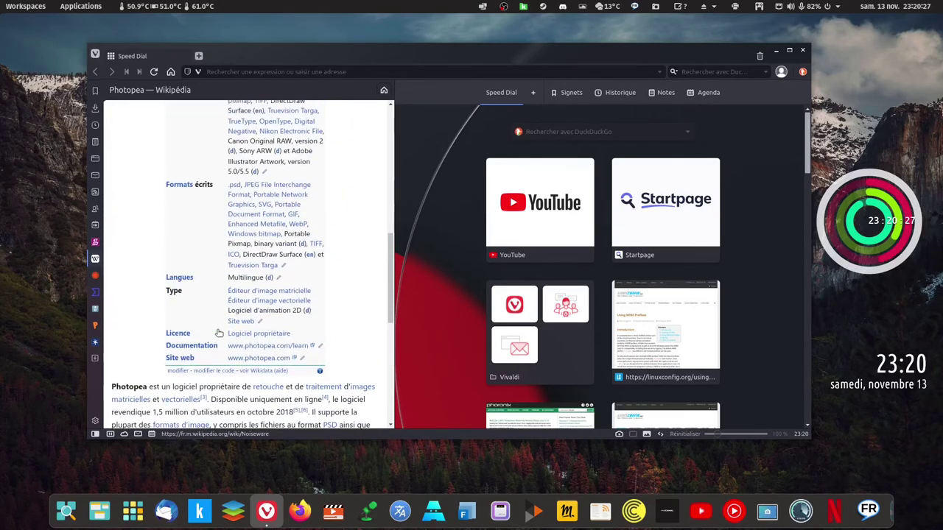
pyautogui.scroll(5, 217, 332)
pyautogui.scroll(5, 216, 332)
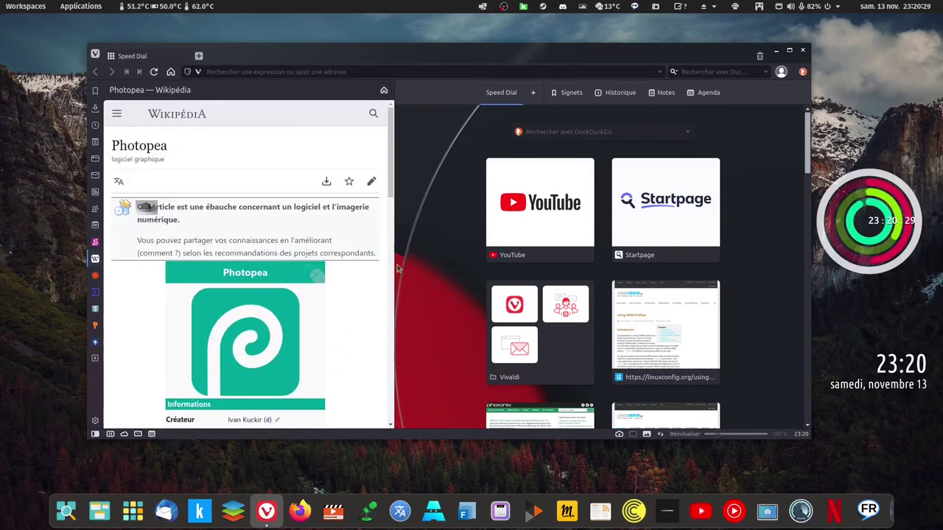
pyautogui.moveTo(396, 266)
pyautogui.mouseDown()
pyautogui.moveTo(288, 265)
pyautogui.moveTo(296, 265)
pyautogui.mouseUp()
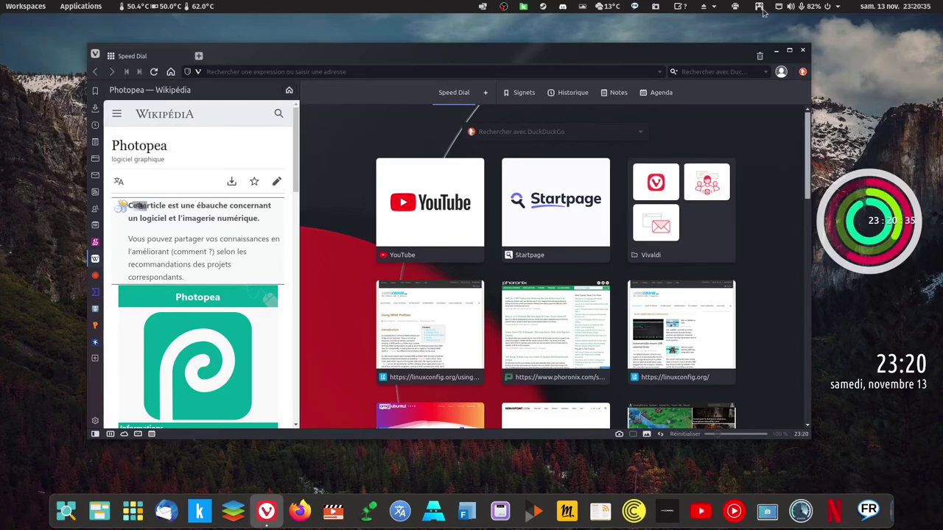
# Step: Close the Vivaldi window, then click the dock's YouTube icon area
pyautogui.click(803, 50)
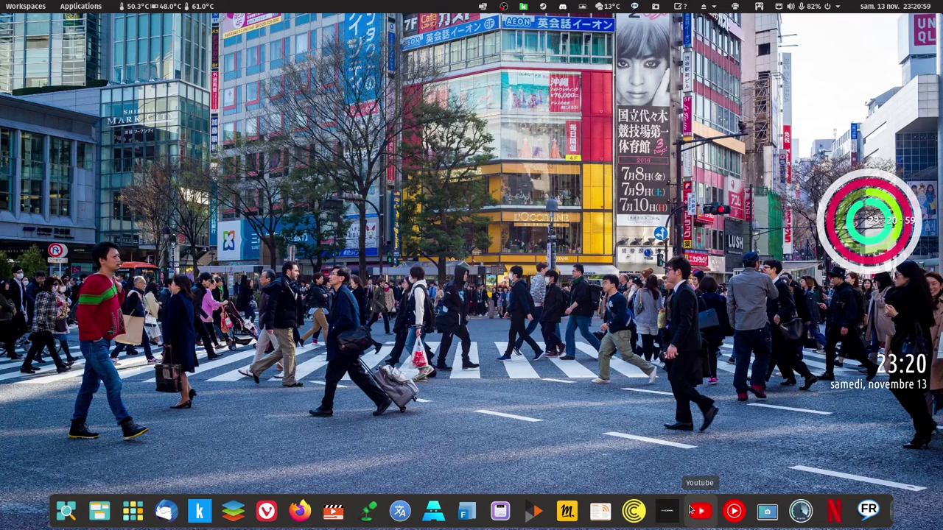
pyautogui.click(690, 510)
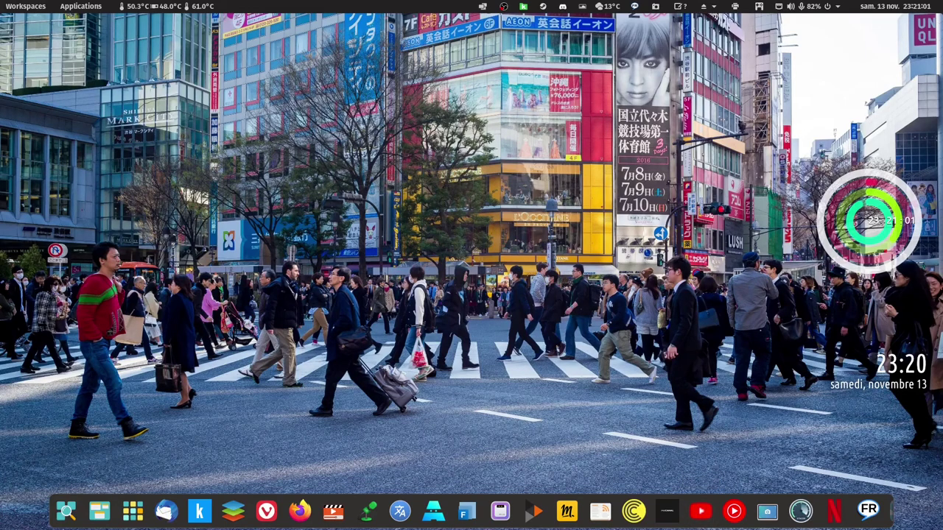